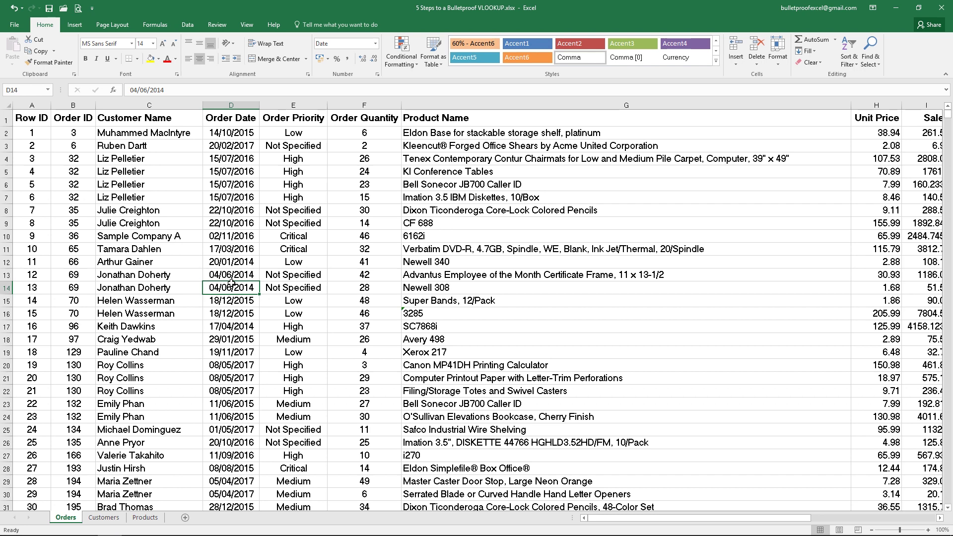
Insert two blank columns before the Row ID column on the Orders sheet
left_click_drag(31, 105, 74, 105)
right_click(84, 105)
left_click(107, 168)
left_click(38, 121)
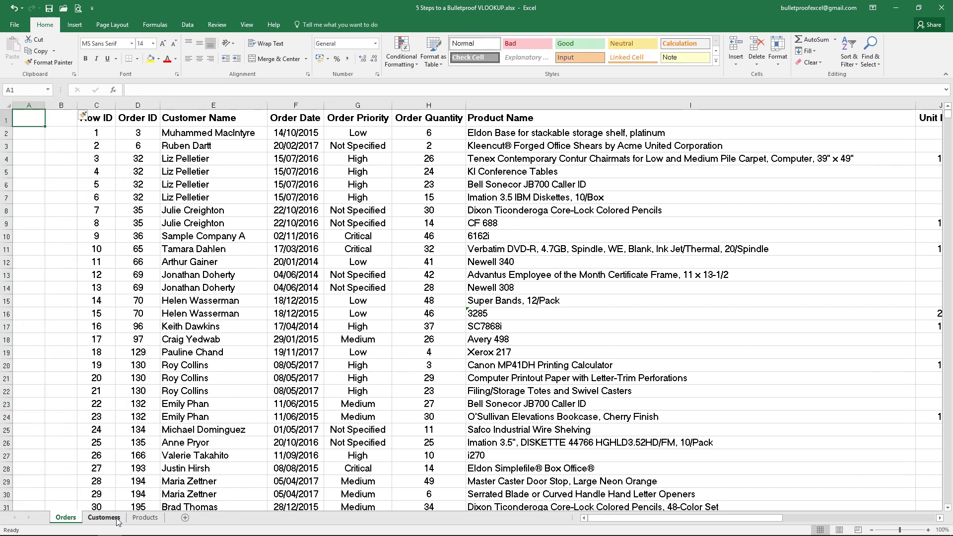
Copy the Region and Customer Segment headers from the Customers sheet into A1:B1 of the Orders sheet
left_click(105, 519)
left_click_drag(261, 116, 347, 116)
key("ctrl+c")
left_click(66, 517)
right_click(24, 123)
left_click(57, 164)
key("Down")
key("Escape")
Enter =VLOOKUP(E2,Customers!A1:D796,3,FALSE) in cell A2 of the Orders sheet
type("=vlookup(")
key("Right")
key("Right")
key("Right")
key("Right")
type(",")
left_click(104, 517)
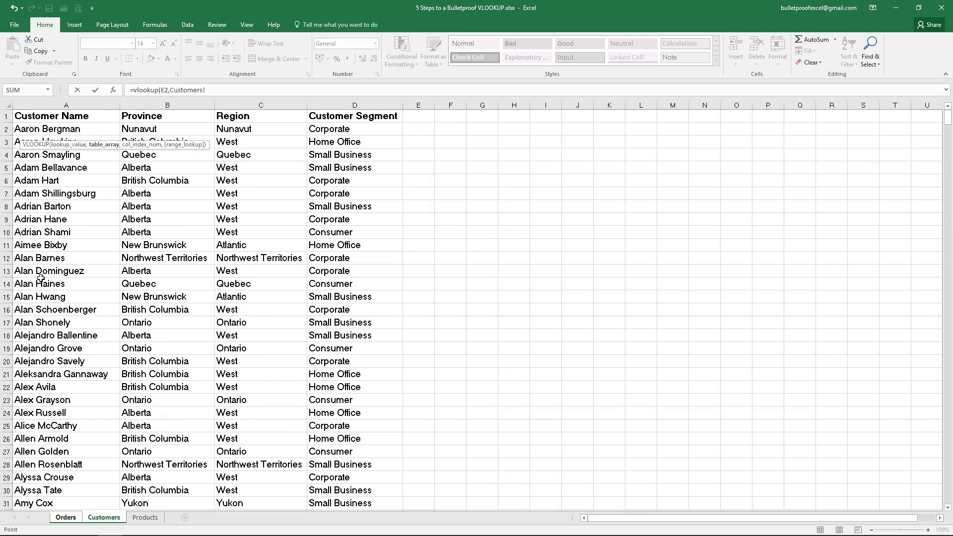
left_click(74, 116)
key("ctrl+shift+Right")
key("ctrl+shift+Down")
type(",3,false)")
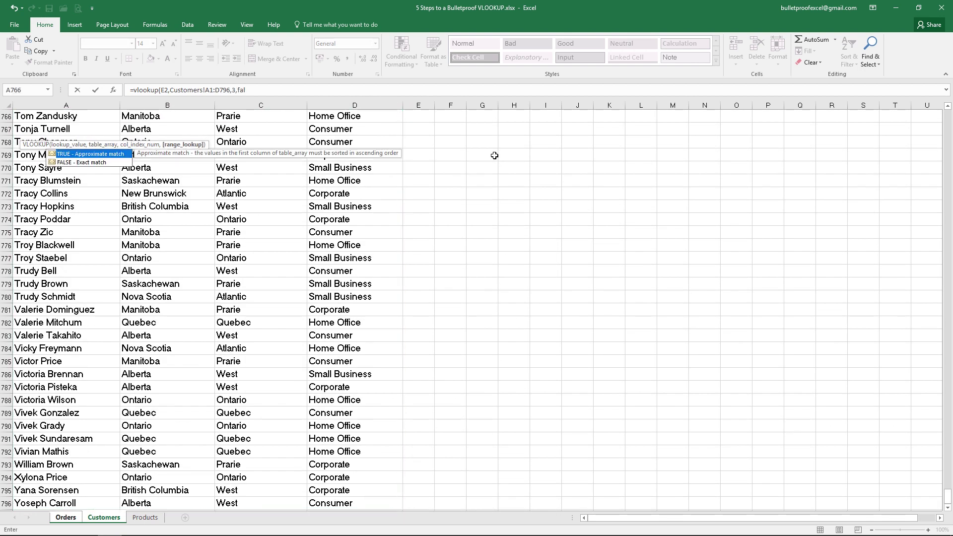
key("Return")
key("Up")
Adjust the widths of columns A and B and make the Region and Customer Segment headers bold
double_click(76, 104)
mouse_move(42, 104)
left_mouse_down()
mouse_move(93, 103)
mouse_move(34, 120)
left_mouse_up()
key("ctrl+b")
left_click(38, 133)
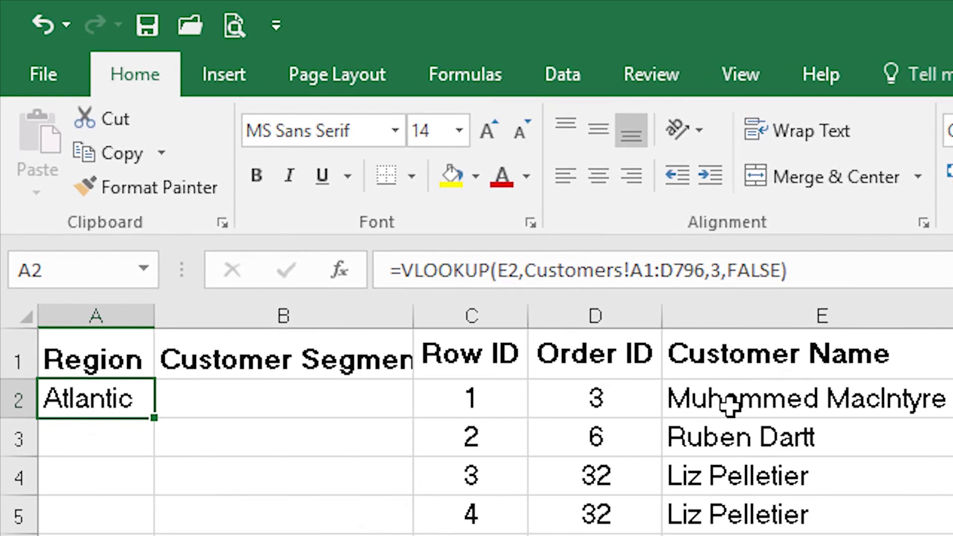
Review the lookup formula in A2 and check the Region column's position in the Customers sheet table
key("F2")
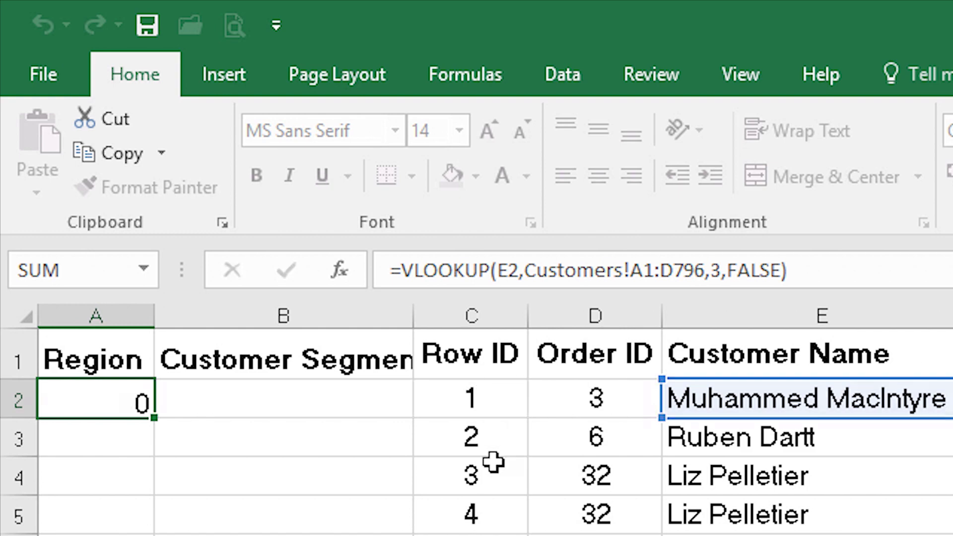
key("Return")
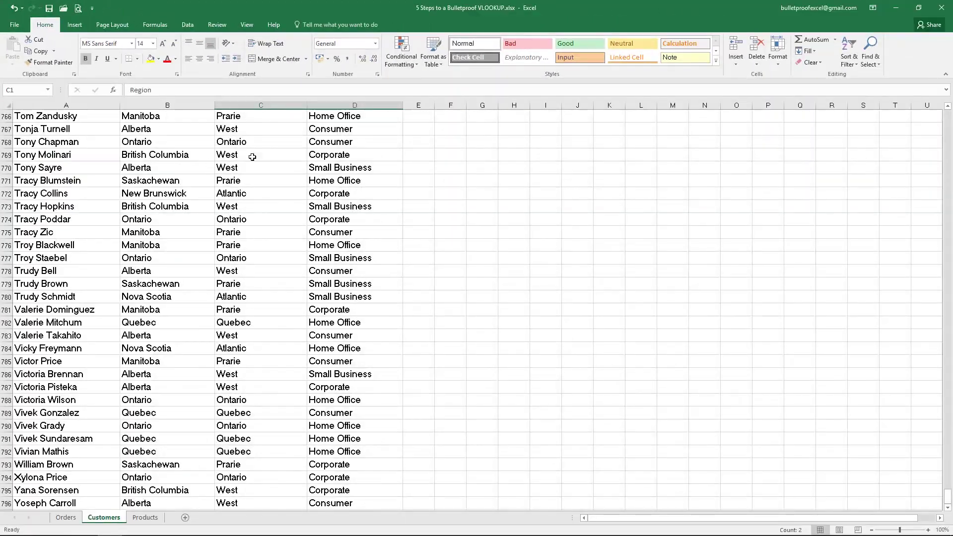
scroll(275, 142, "up", 20)
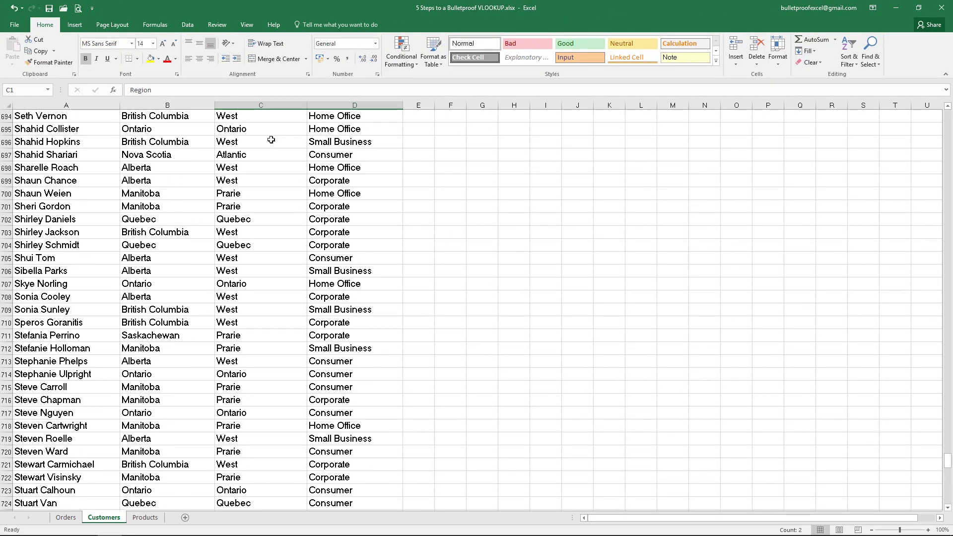
key("Left")
key("Right")
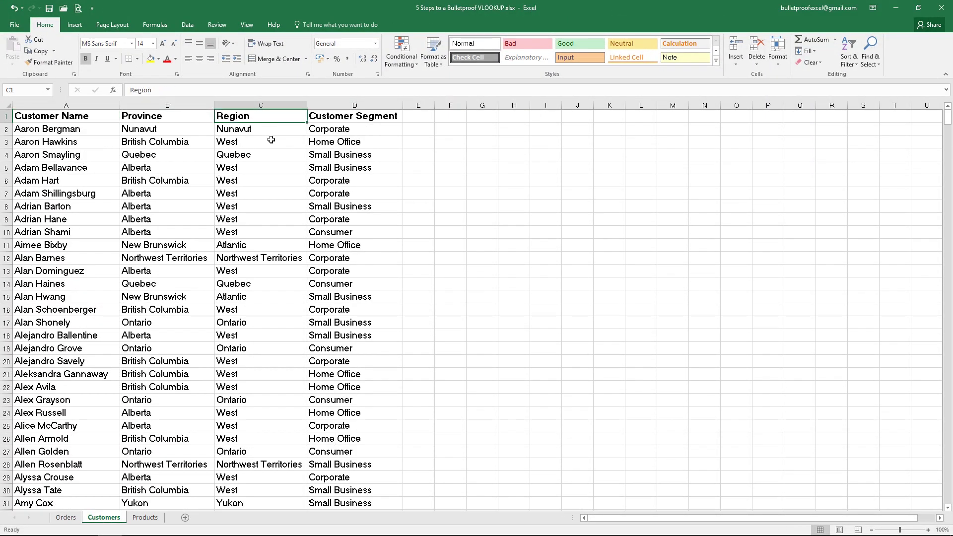
left_click(66, 517)
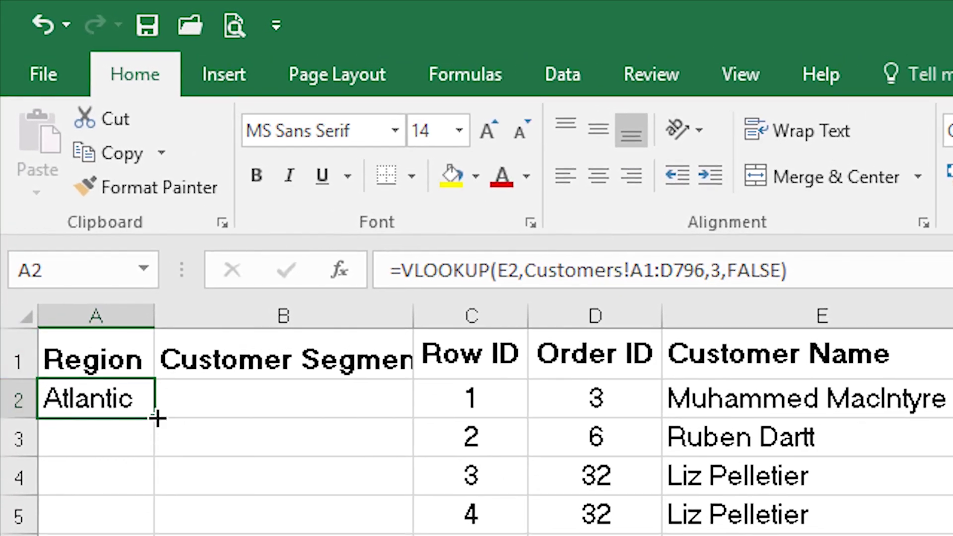
Fill the A2 formula across into B2 and widen column B to fit the Customer Segment header
left_click_drag(158, 418, 358, 412)
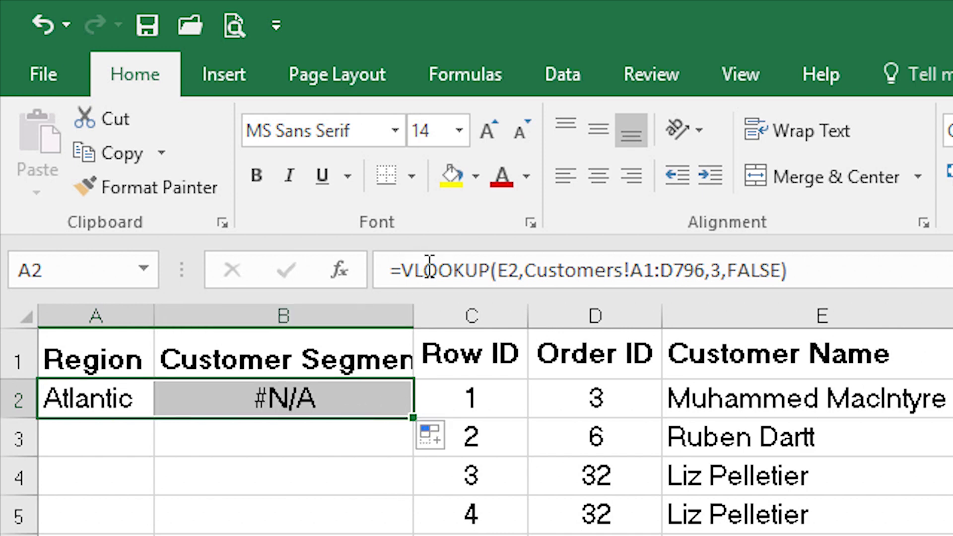
left_click_drag(412, 322, 477, 318)
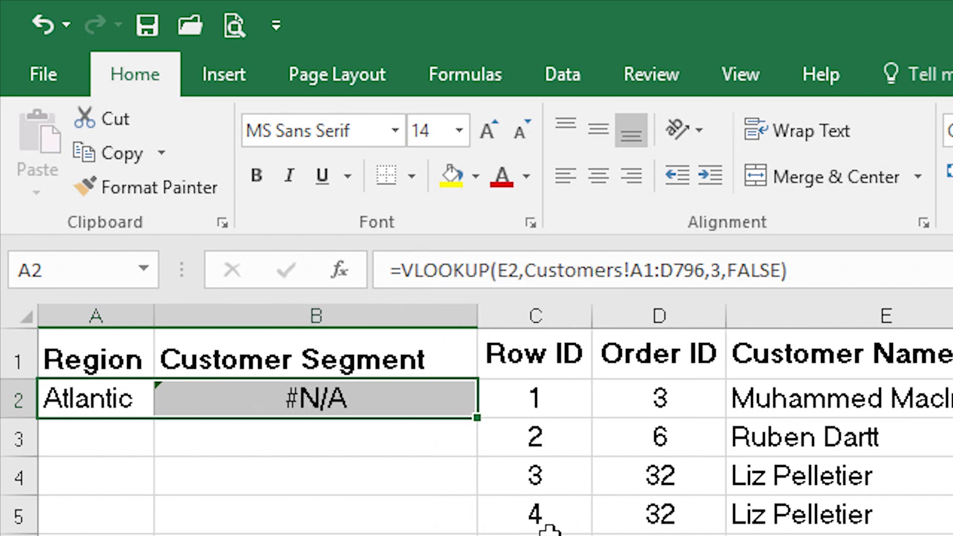
left_click(429, 397)
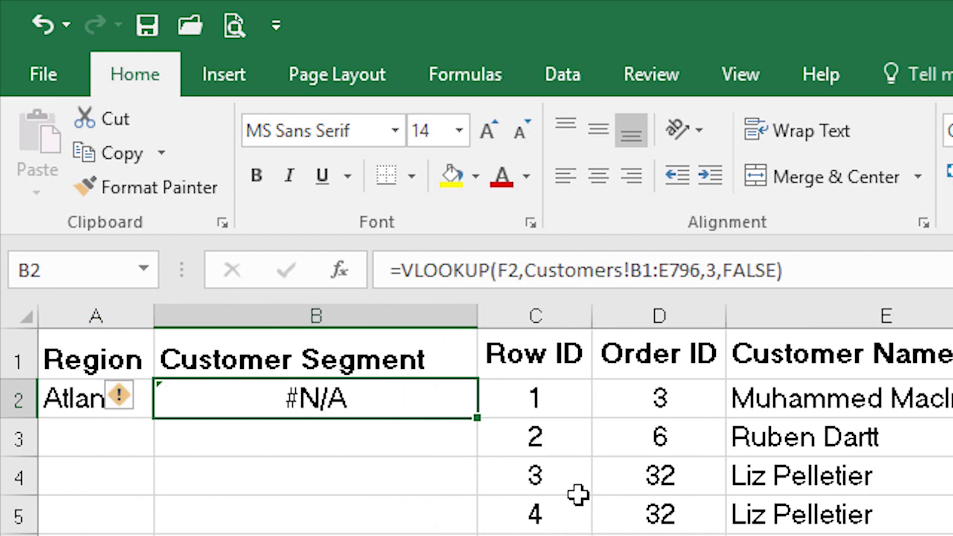
key("F2")
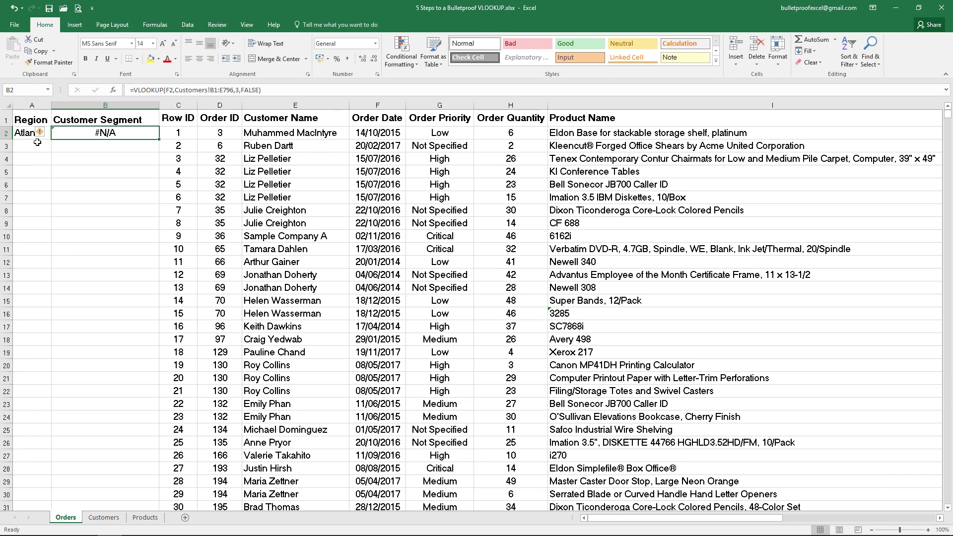
Fill the Region formula from A2 down column A to row 292
left_click(32, 134)
left_click_drag(52, 140, 55, 486)
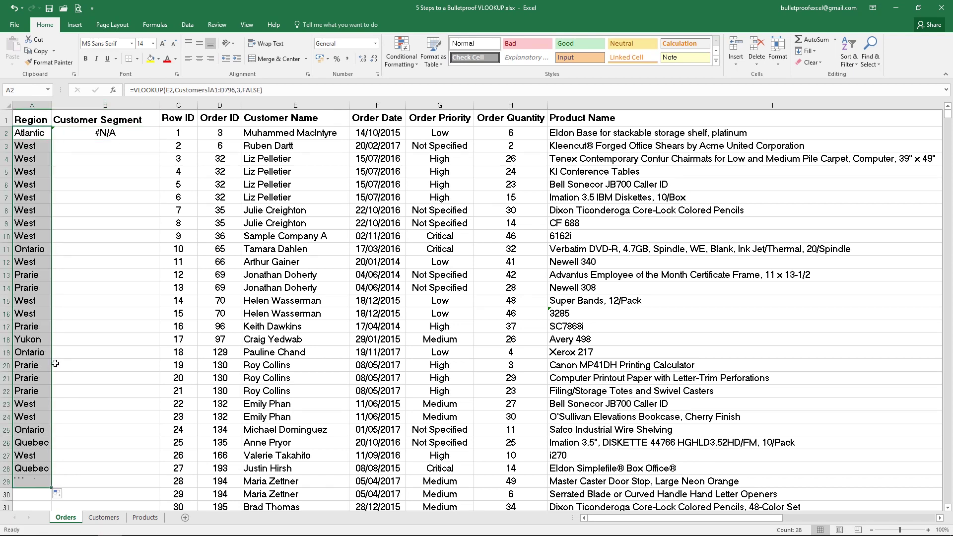
scroll(55, 364, "down", 7)
left_click_drag(52, 213, 50, 489)
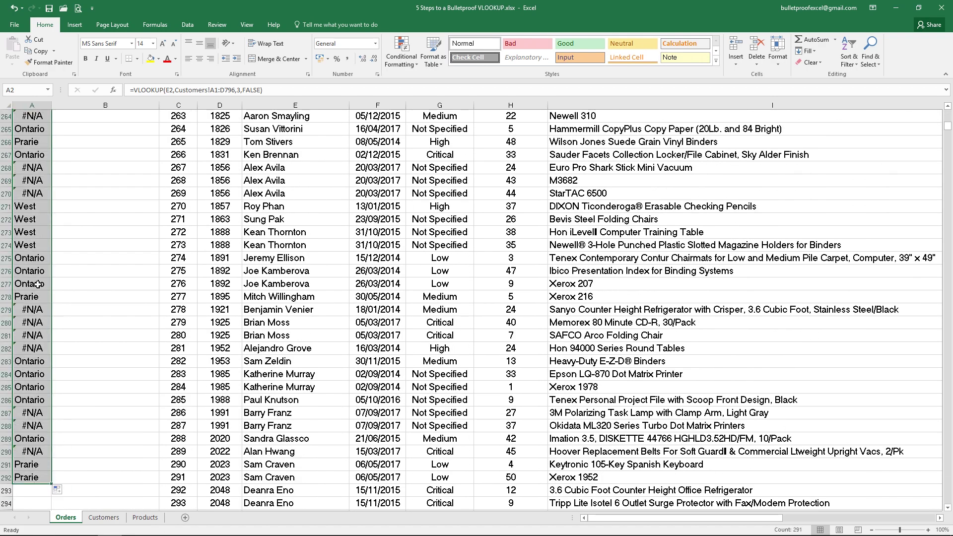
Examine the table-array rows in the lookup formula of cell A279, and return to cell A2
left_click(28, 309)
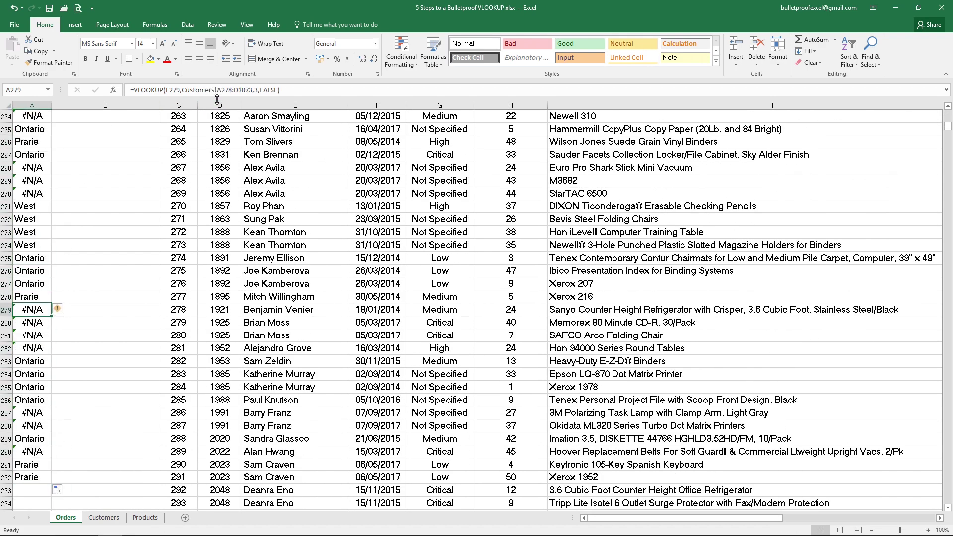
left_click_drag(222, 90, 253, 91)
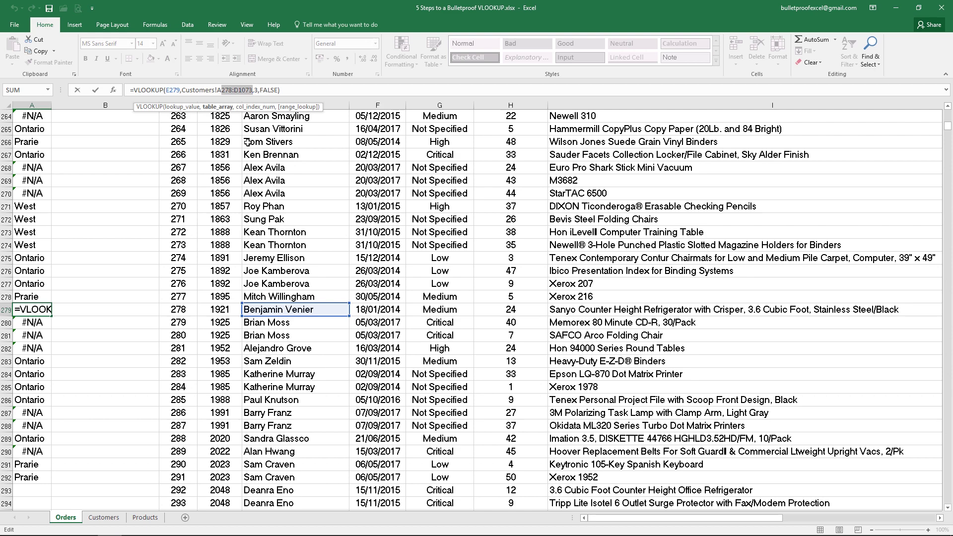
key("Escape")
key("ctrl+Home")
key("Down")
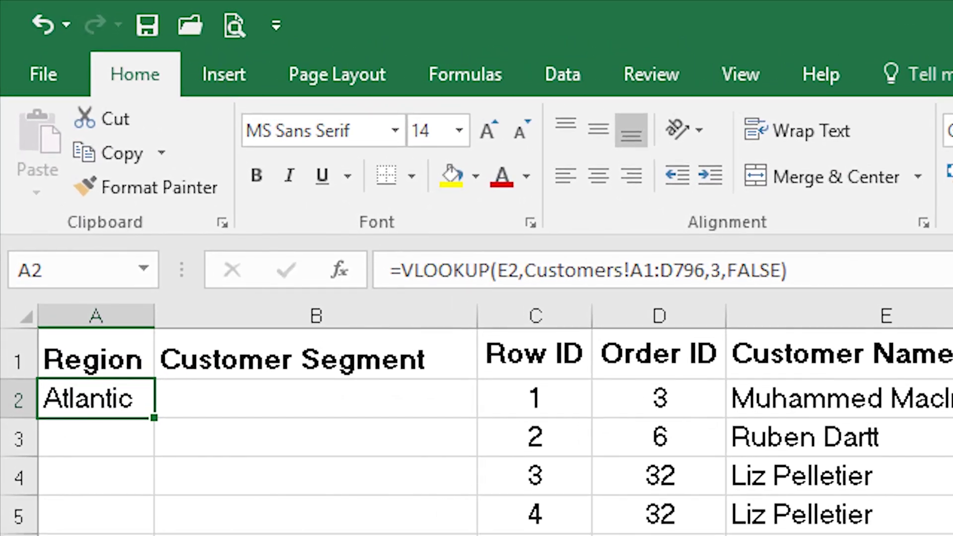
Lock the column of the lookup value in the A2 formula as $E2
key("F2")
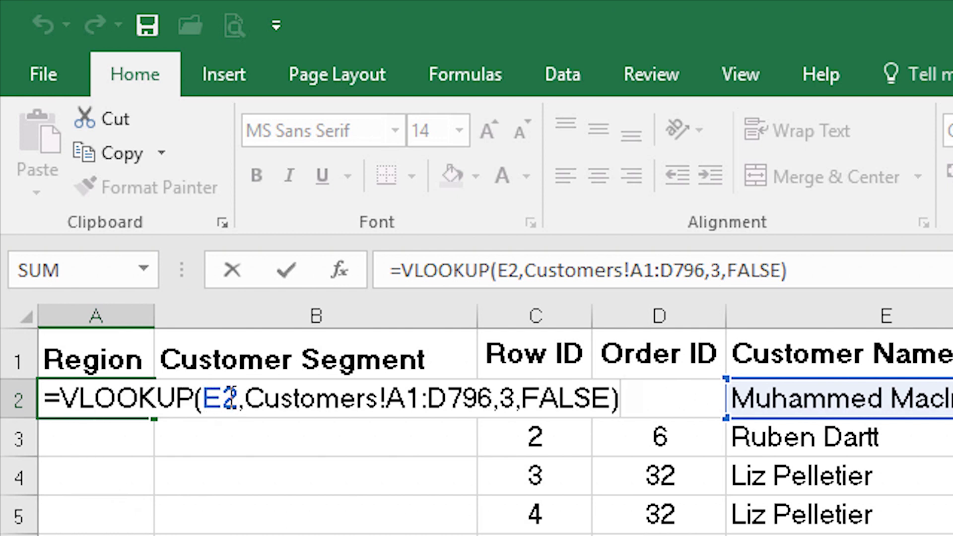
left_click(208, 400)
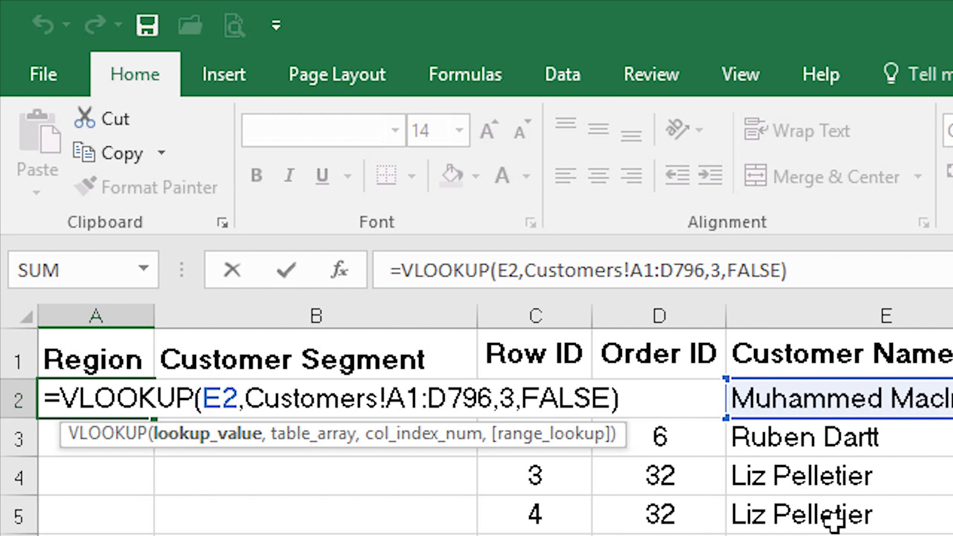
type("$")
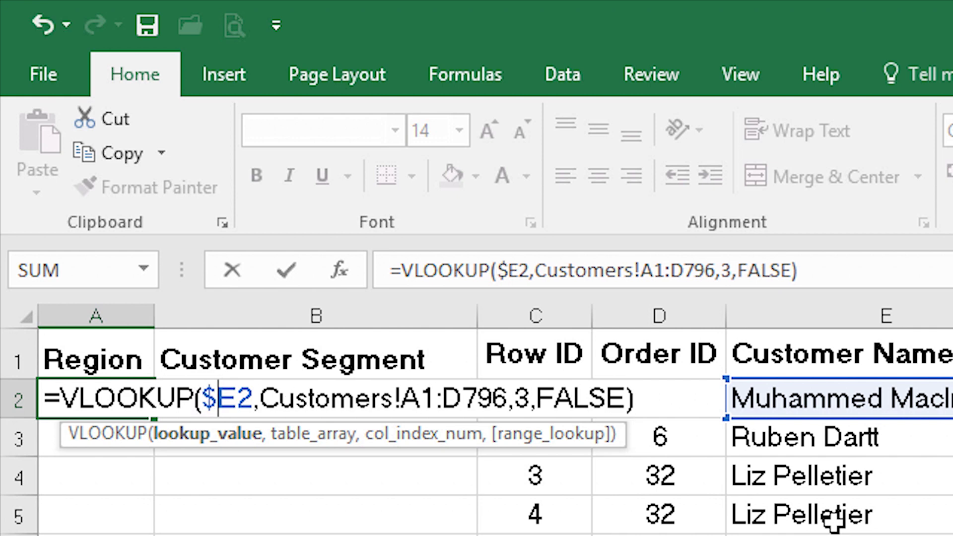
Make the table array in the A2 formula absolute as Customers!$A$1:$D$796
key("Right")
key("Right")
key("Right")
key("Right")
key("Right")
key("Right")
key("Right")
key("Right")
key("Right")
key("Right")
key("Right")
key("Right")
key("Right")
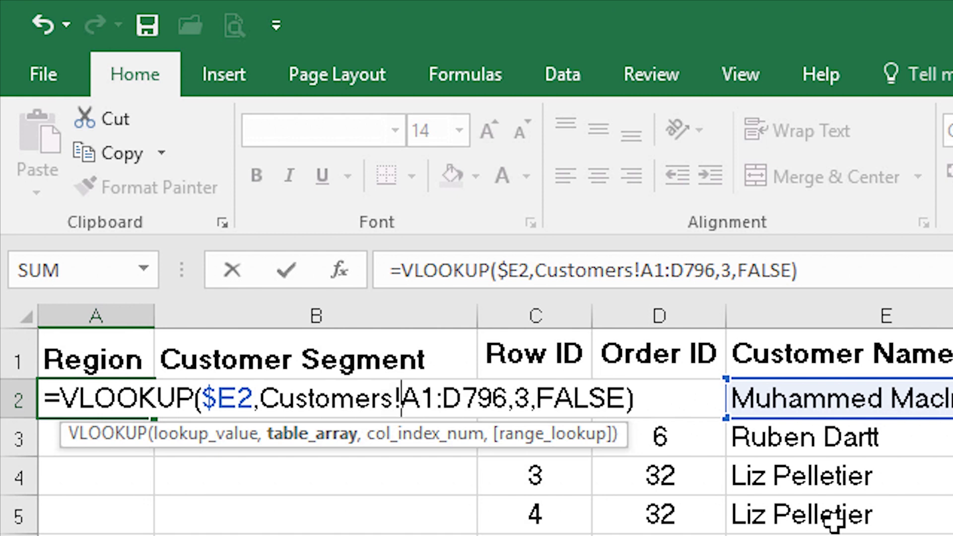
key("F4")
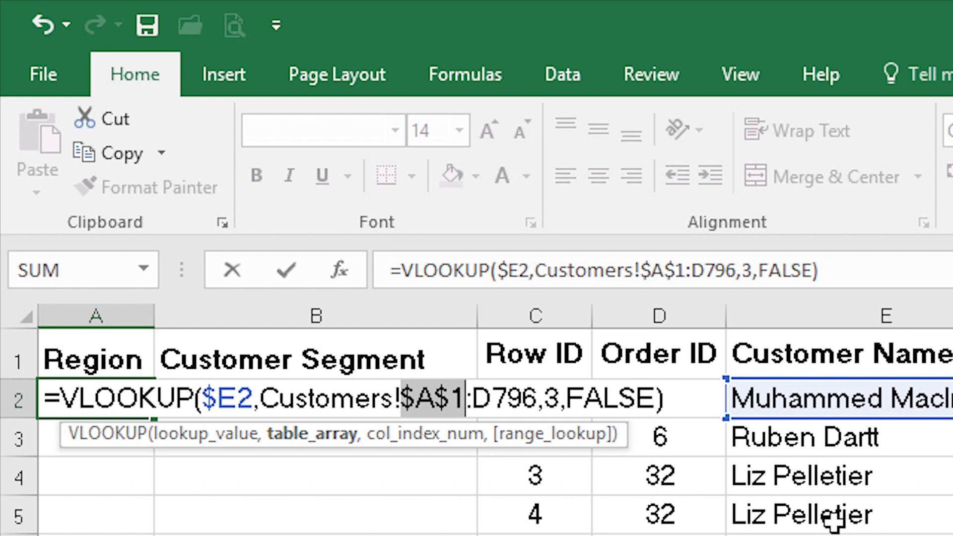
key("Right")
key("Right")
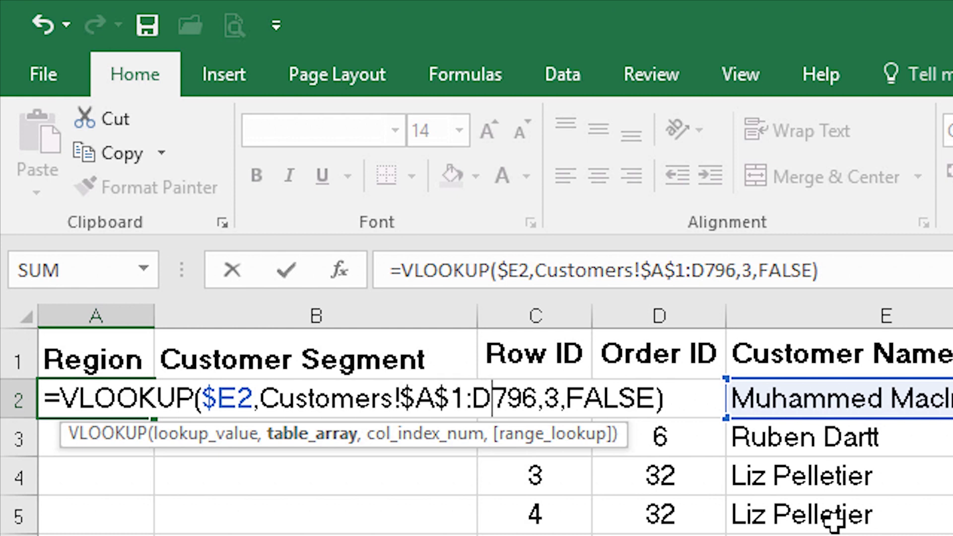
key("F4")
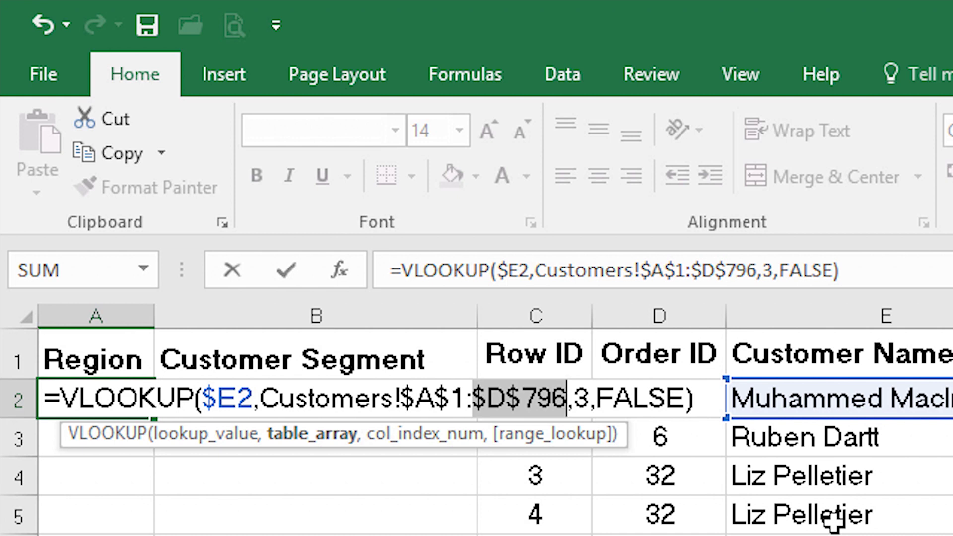
key("Right")
key("Right")
key("Right")
key("Left")
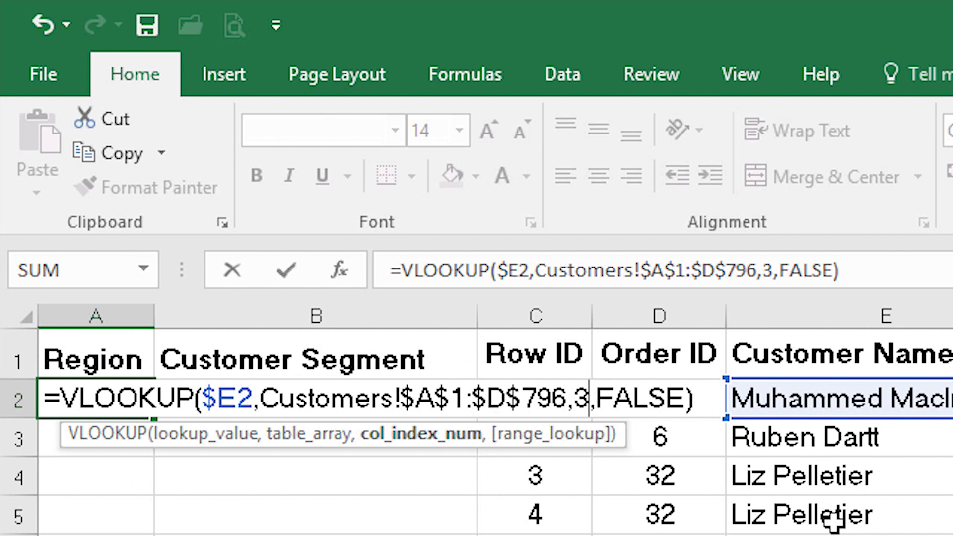
key("Right")
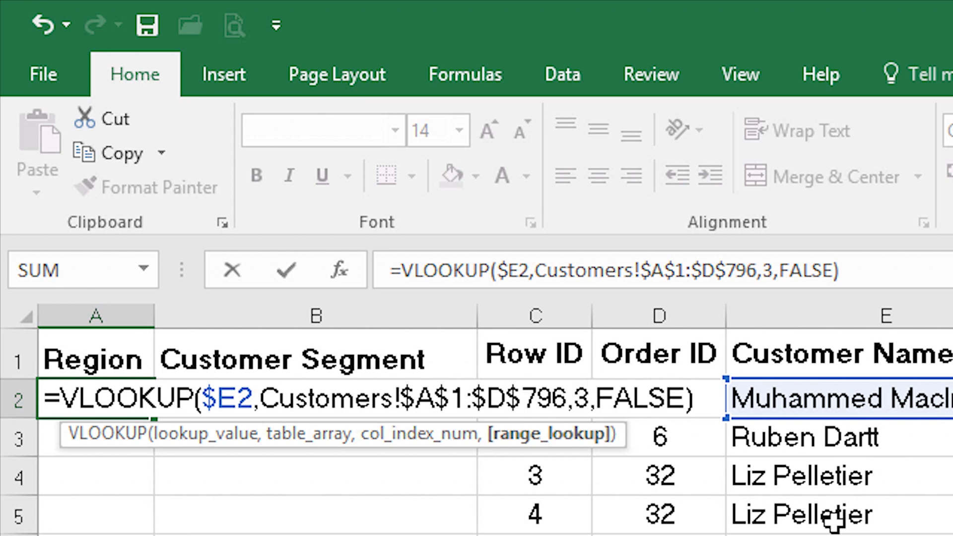
key("Return")
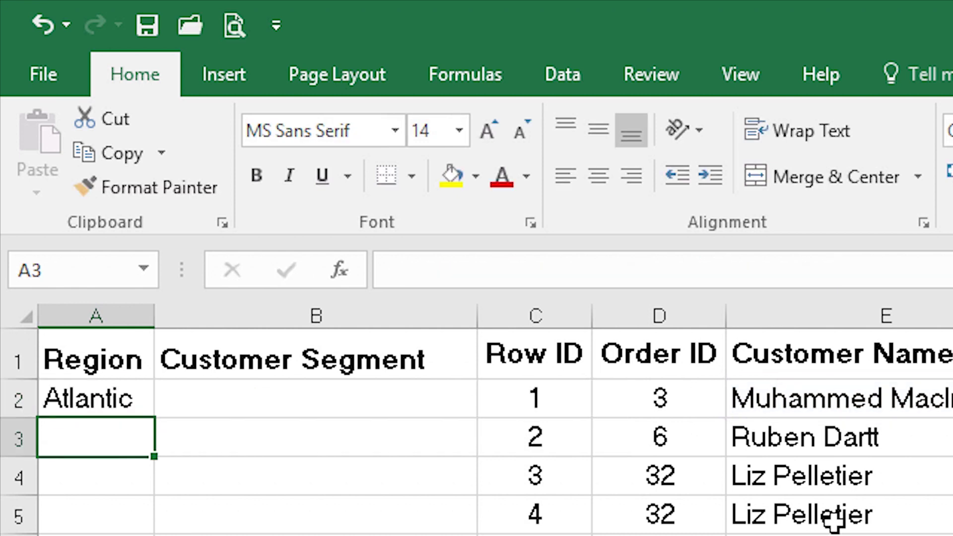
Fill the A2 formula down the entire Region column and autofit the width of column A
left_click(144, 405)
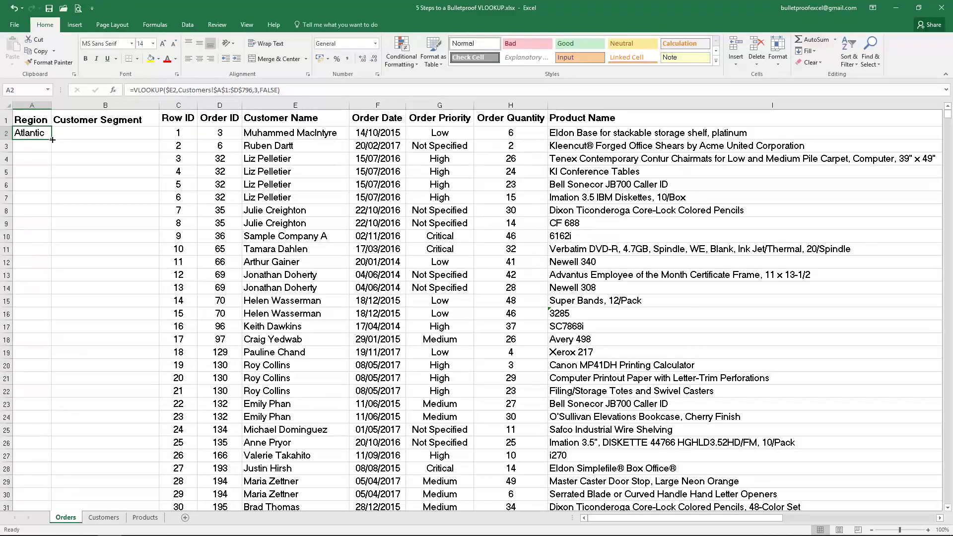
double_click(110, 299)
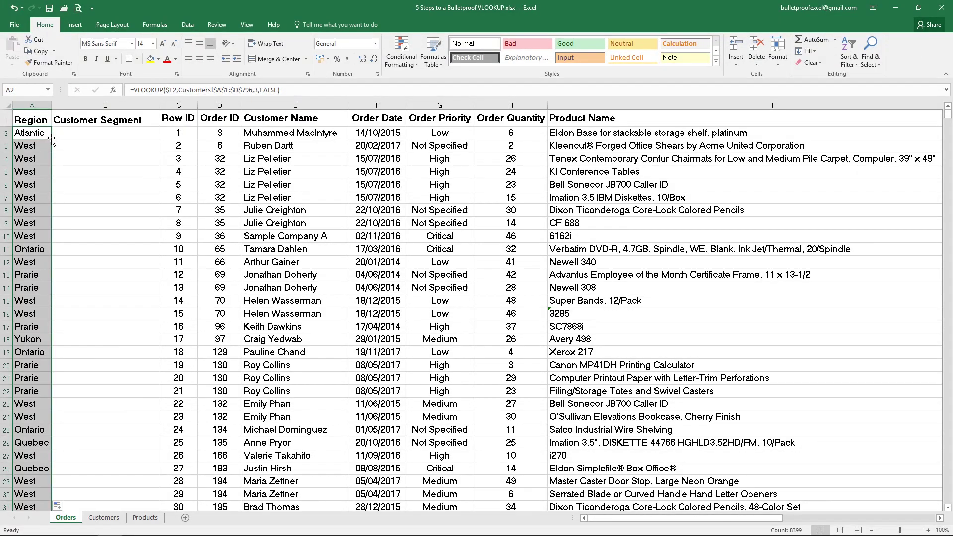
scroll(75, 245, "down", 20)
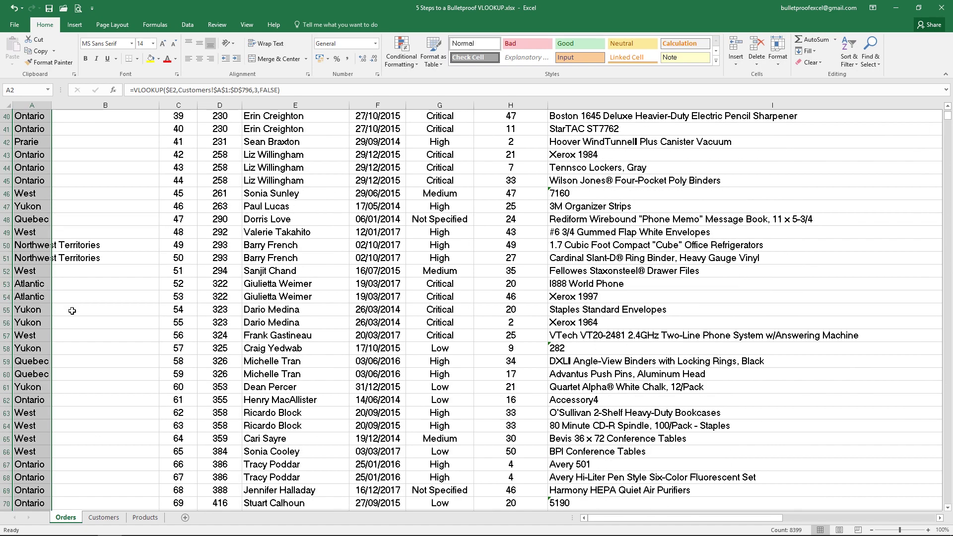
scroll(106, 346, "down", 20)
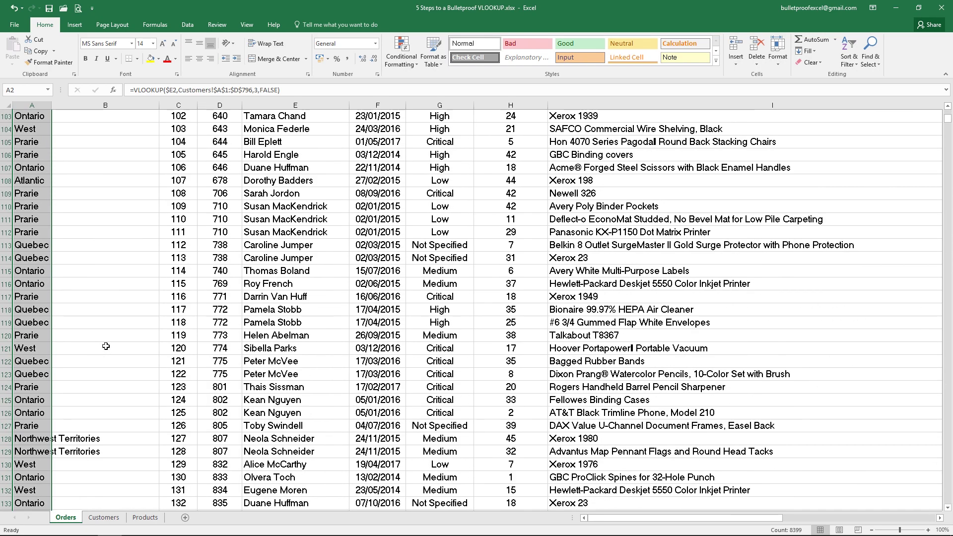
scroll(106, 346, "up", 20)
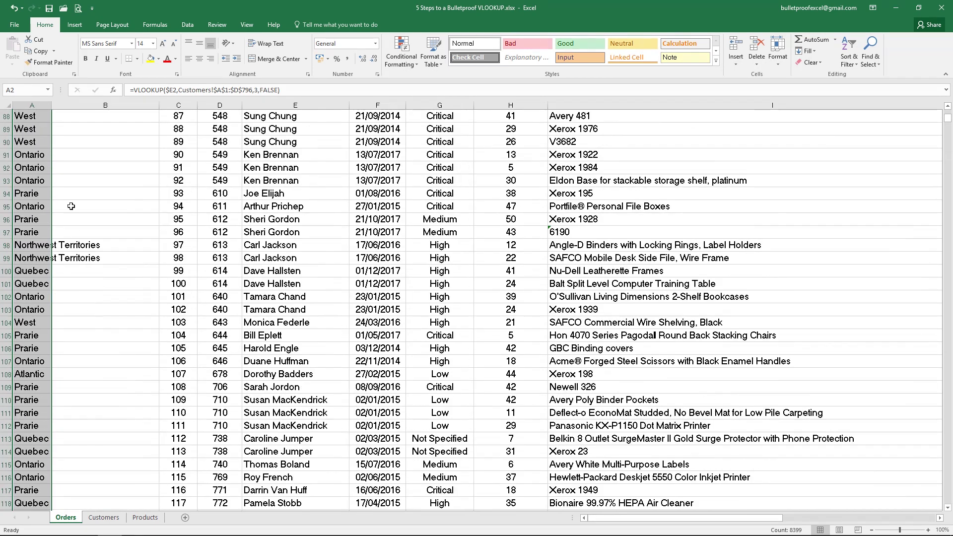
double_click(52, 105)
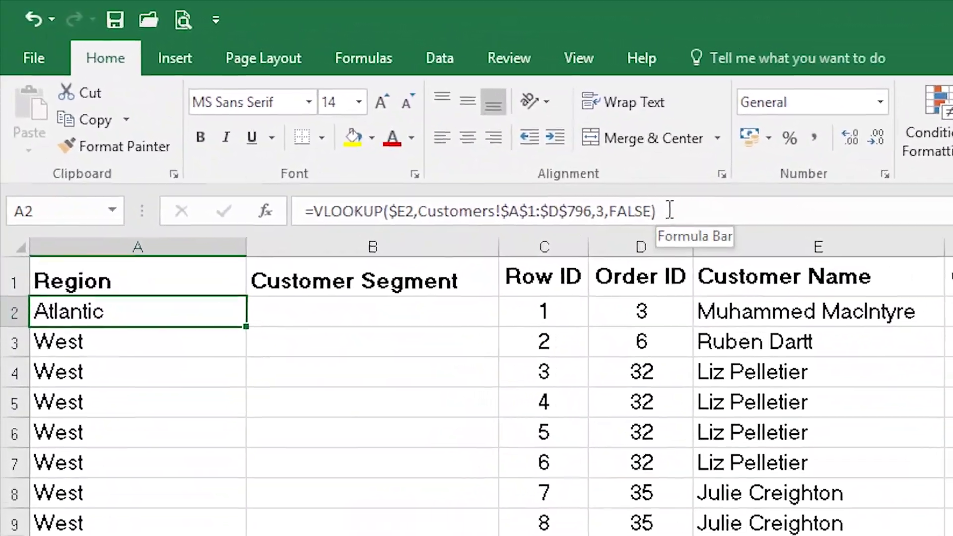
Examine the table array reference in the A2 lookup formula and leave the formula as it is
left_click(613, 195)
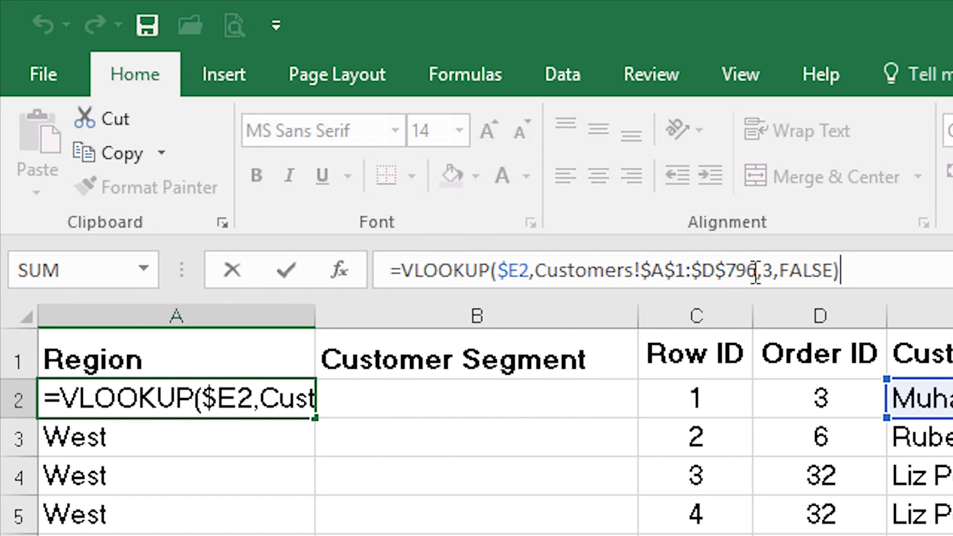
left_click_drag(754, 272, 650, 282)
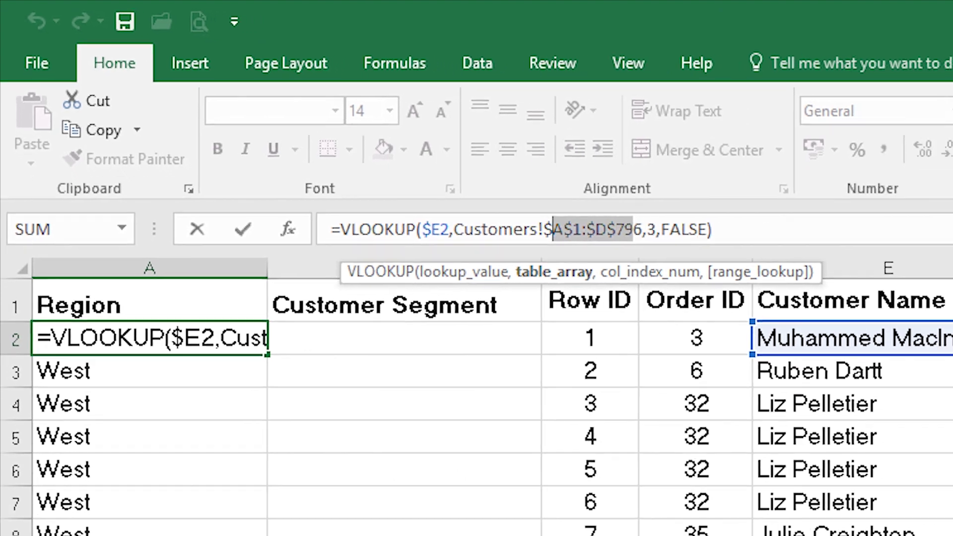
key("ctrl+Return")
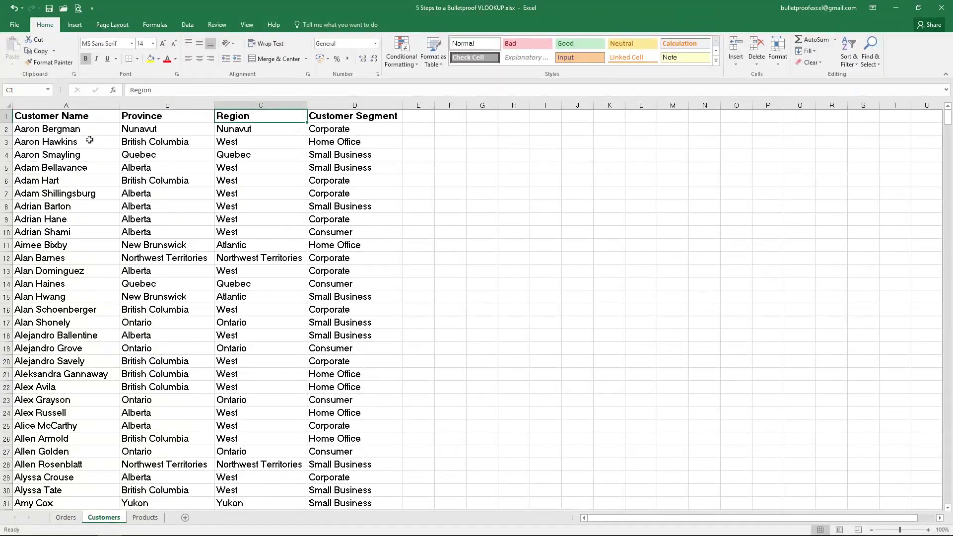
Examine where the customer list ends on the Customers sheet and the empty rows beneath it, and return to cell A1
left_click(63, 116)
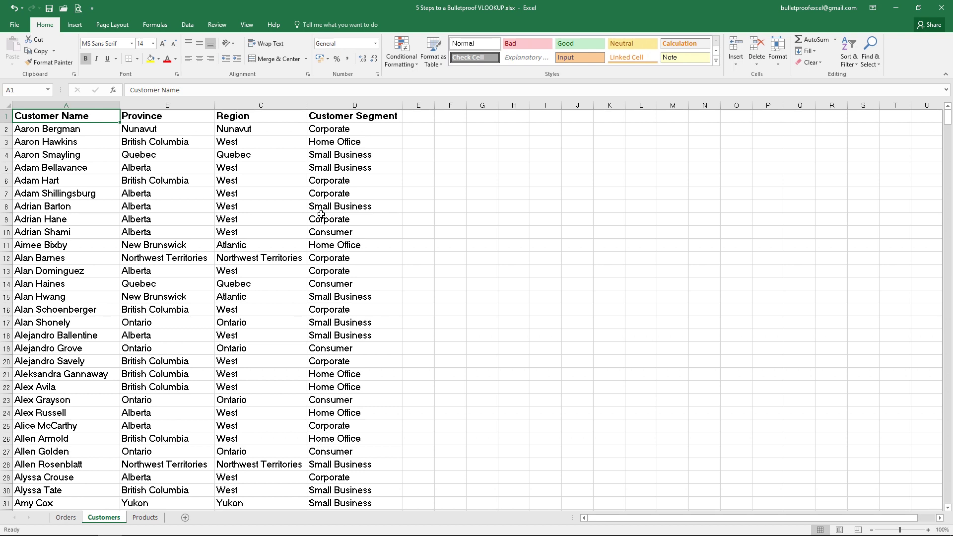
key("ctrl+Down")
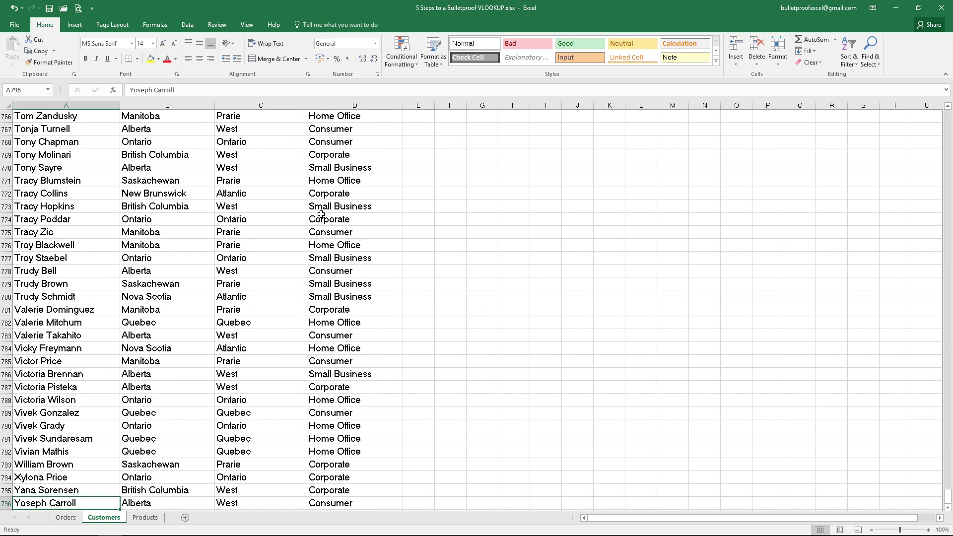
key("Down")
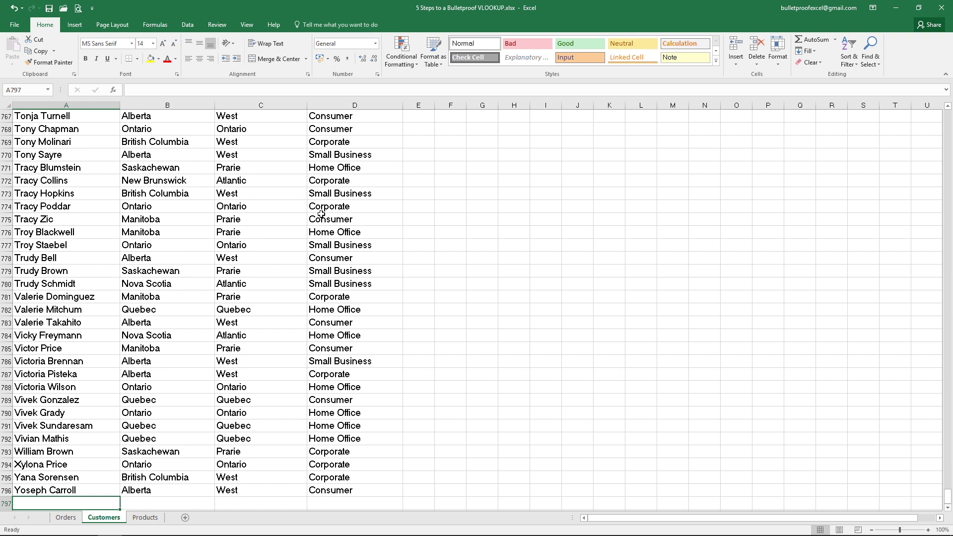
key("Down")
key("Down")
key("Down")
key("Down")
key("Down")
key("Down")
key("Down")
key("Down")
key("Down")
key("Down")
key("Down")
key("Down")
key("Down")
key("Down")
key("Down")
key("Down")
key("Down")
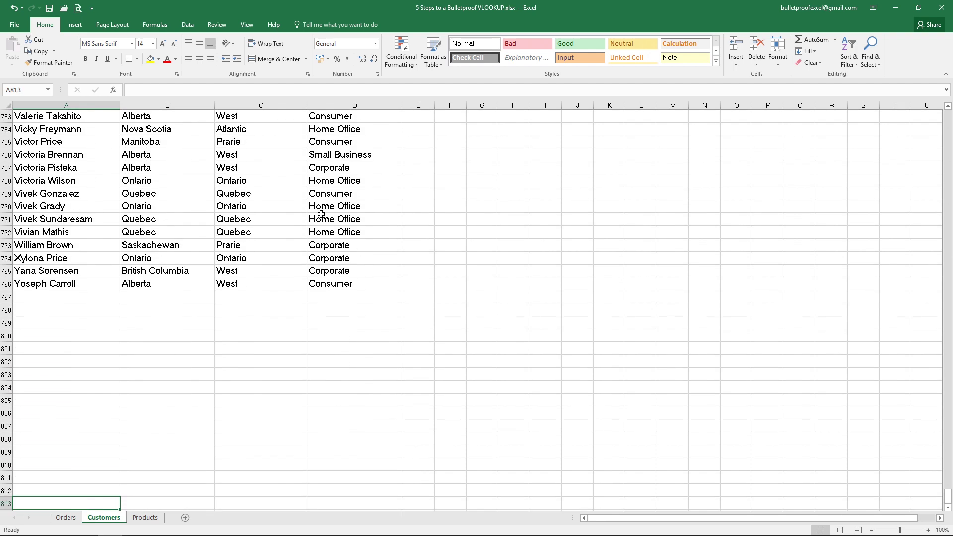
key("Down")
key("Down")
key("Down")
key("Down")
key("Down")
key("Down")
key("Down")
key("Down")
key("Down")
key("Down")
key("Down")
key("Down")
key("Down")
key("Down")
key("Down")
key("Down")
key("Down")
key("Down")
key("Down")
key("Down")
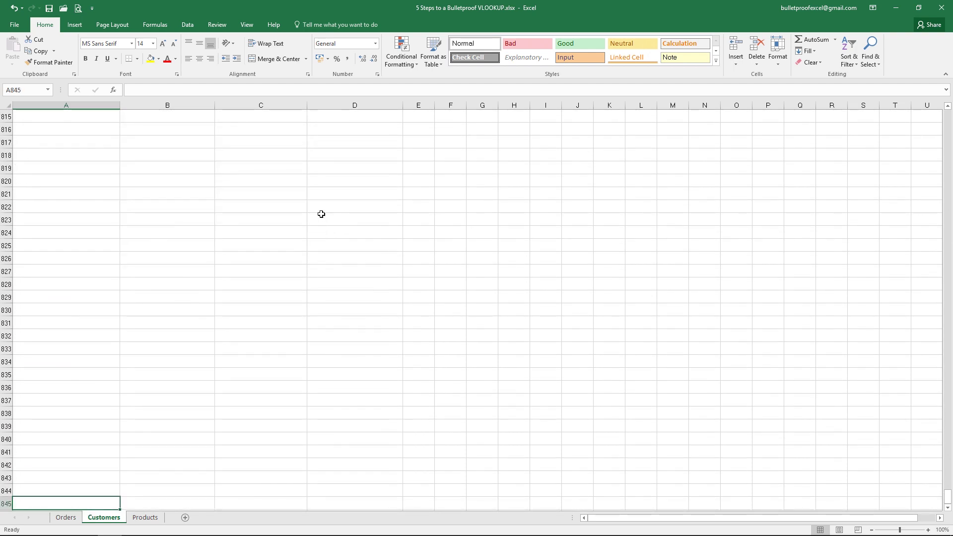
key("Down")
key("Down")
key("Down")
key("Down")
key("Down")
key("Down")
key("Down")
key("Down")
key("Down")
key("Down")
key("Down")
key("Down")
key("Down")
key("Down")
key("Down")
key("Down")
key("Down")
key("Down")
key("Down")
key("Down")
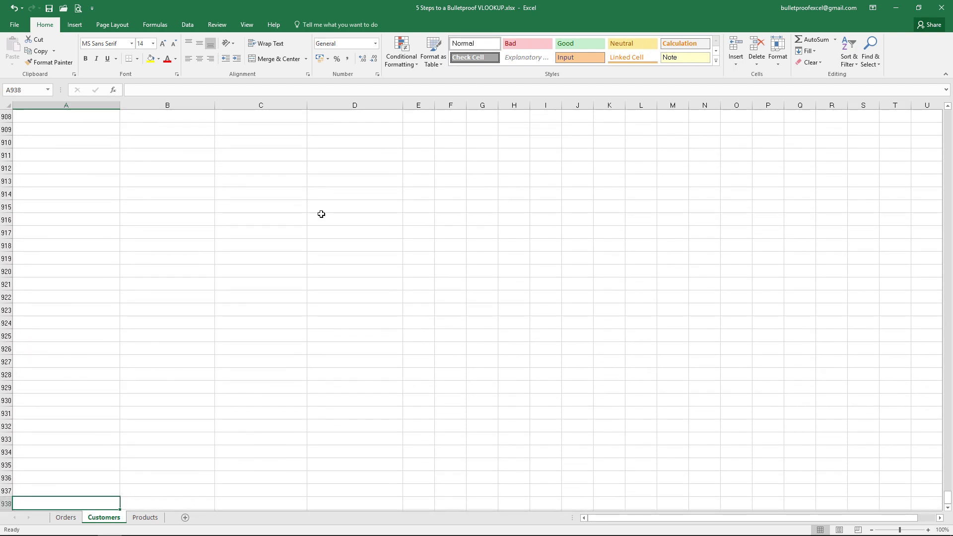
key("ctrl+Home")
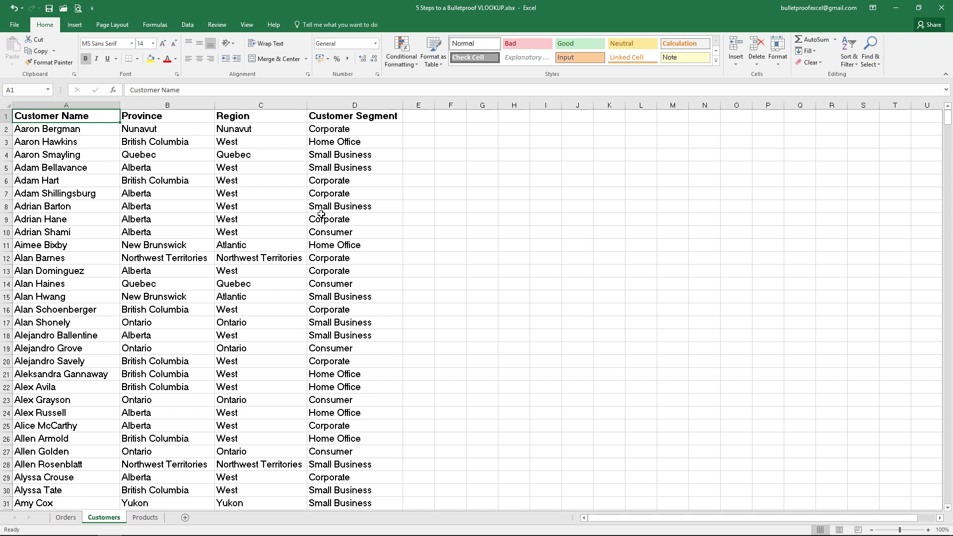
key("ctrl+Down")
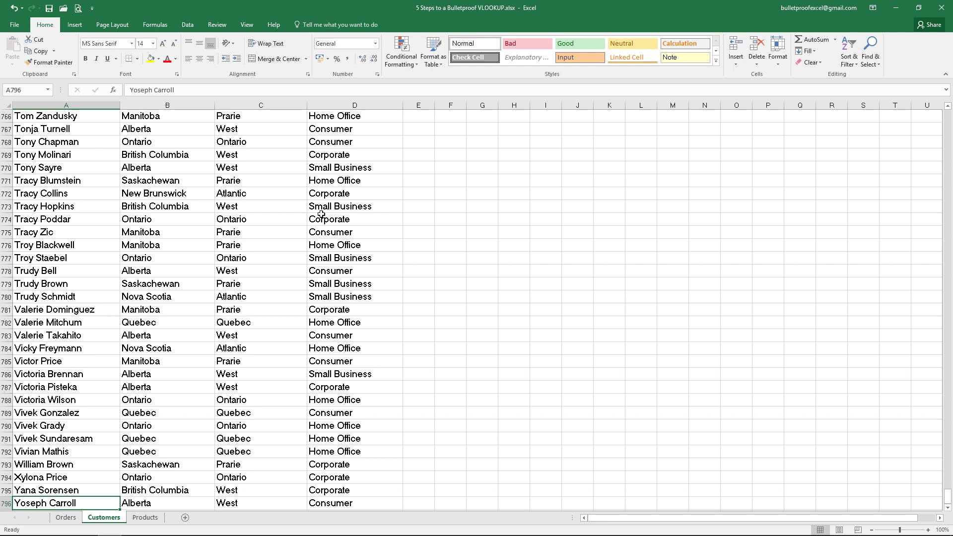
key("ctrl+Up")
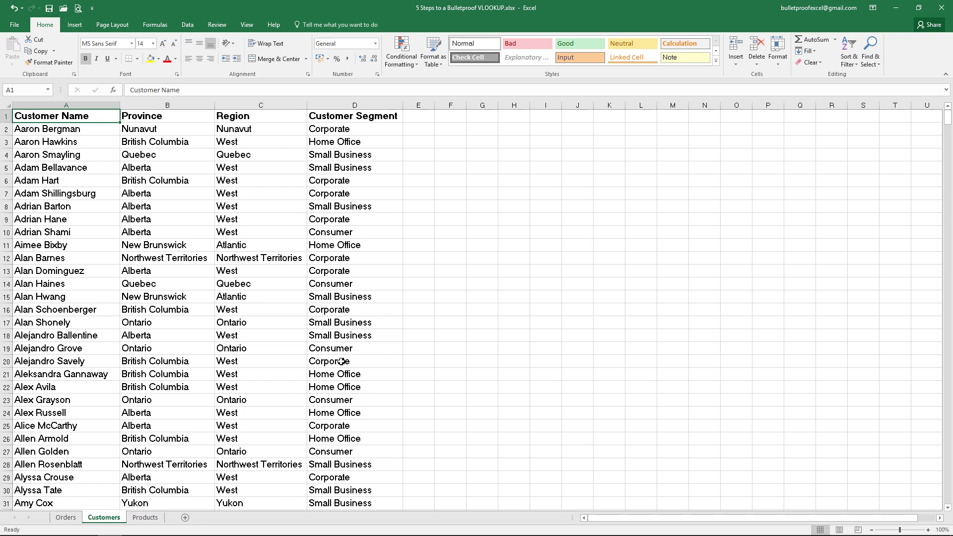
On the Orders sheet, replace the table array in the A2 formula with the absolute full-column reference Customers!$A:$D
left_click(65, 517)
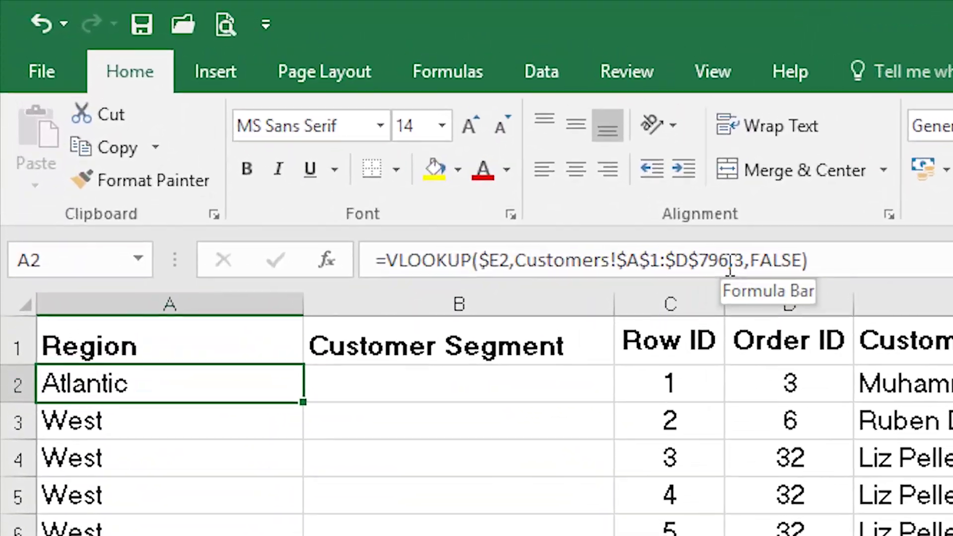
left_click(728, 262)
left_click_drag(729, 263, 515, 263)
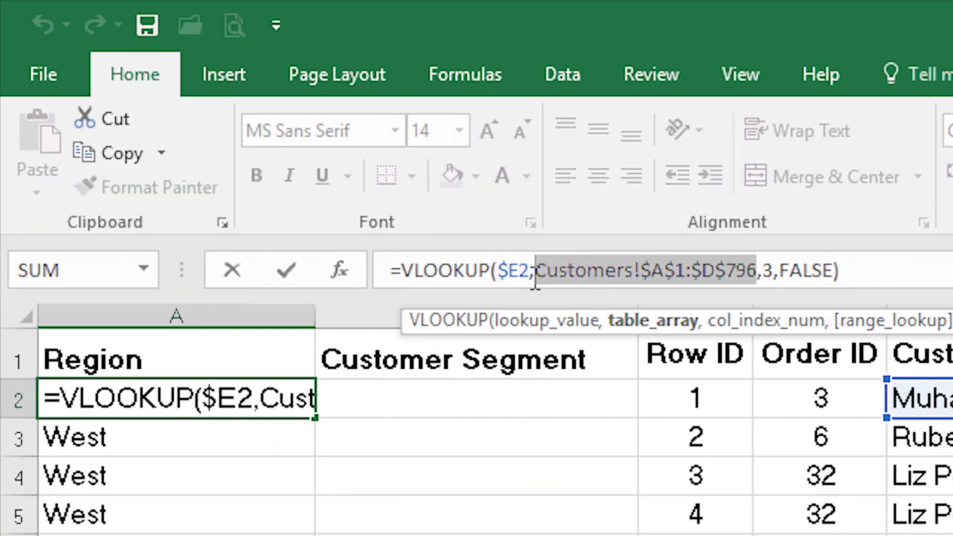
key("Delete")
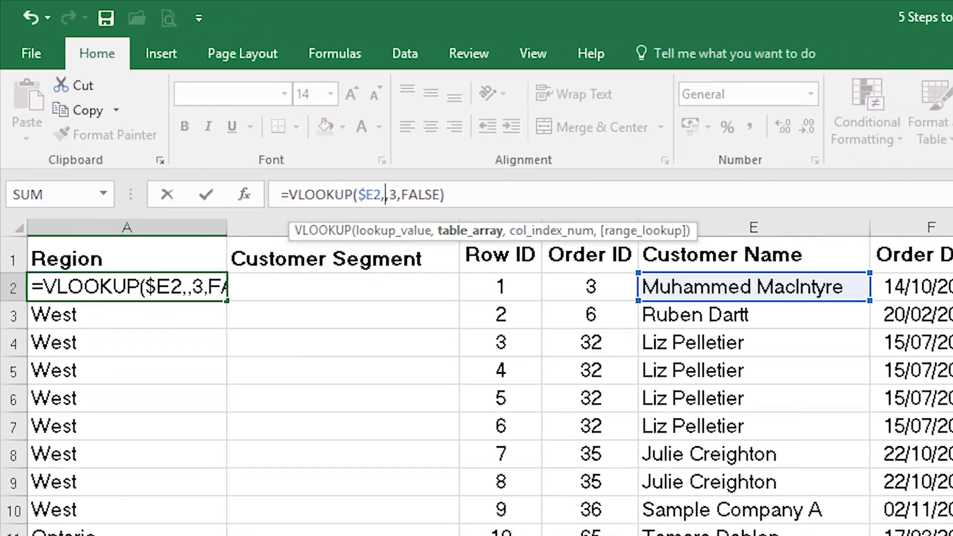
left_click(101, 518)
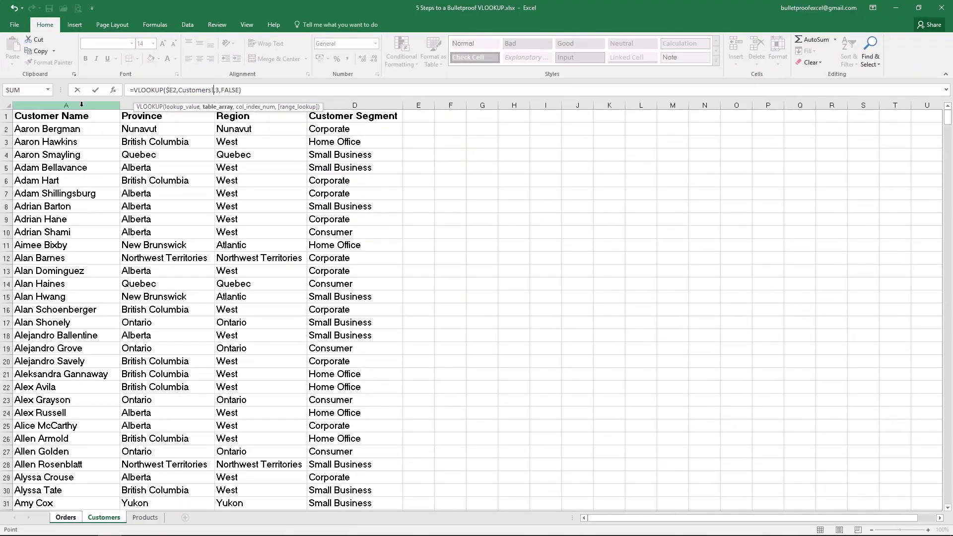
left_click_drag(81, 123, 433, 126)
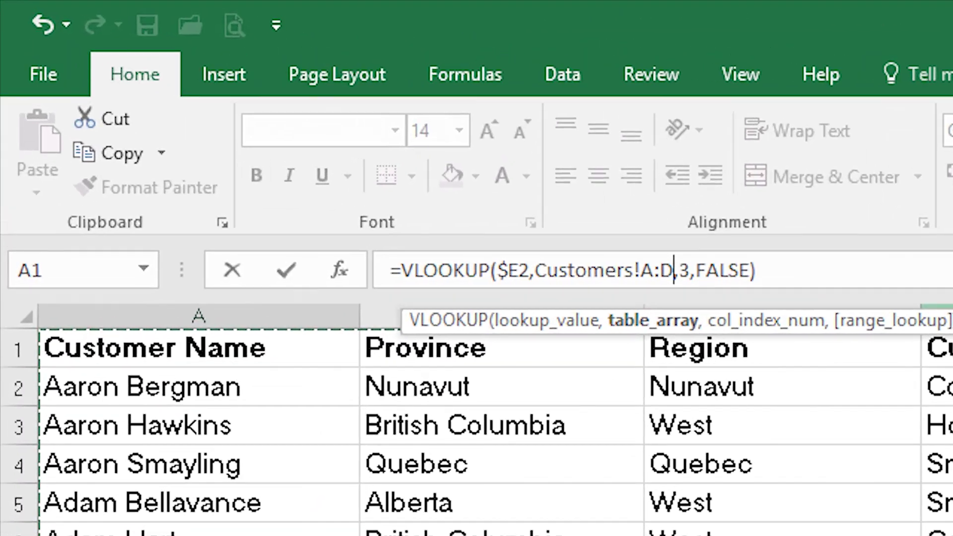
key("F4")
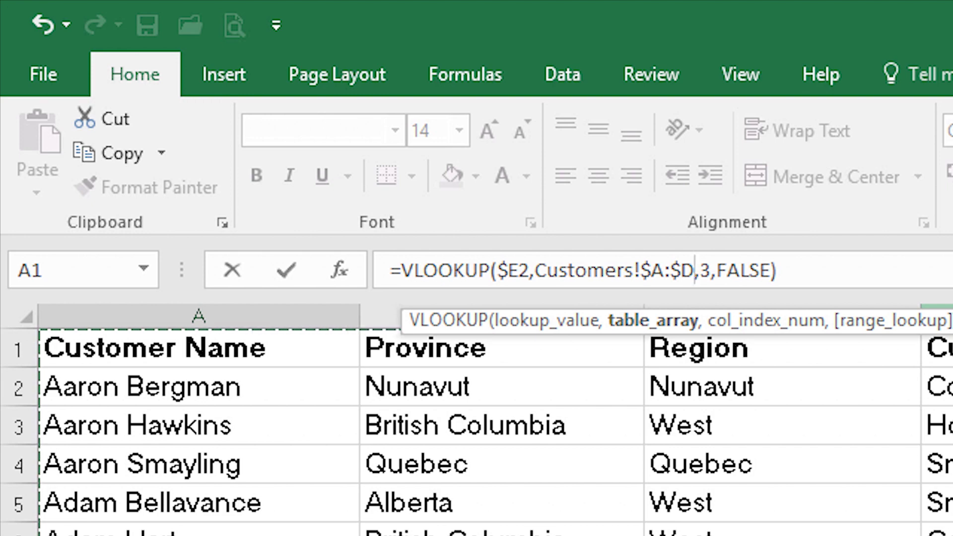
key("Return")
key("Up")
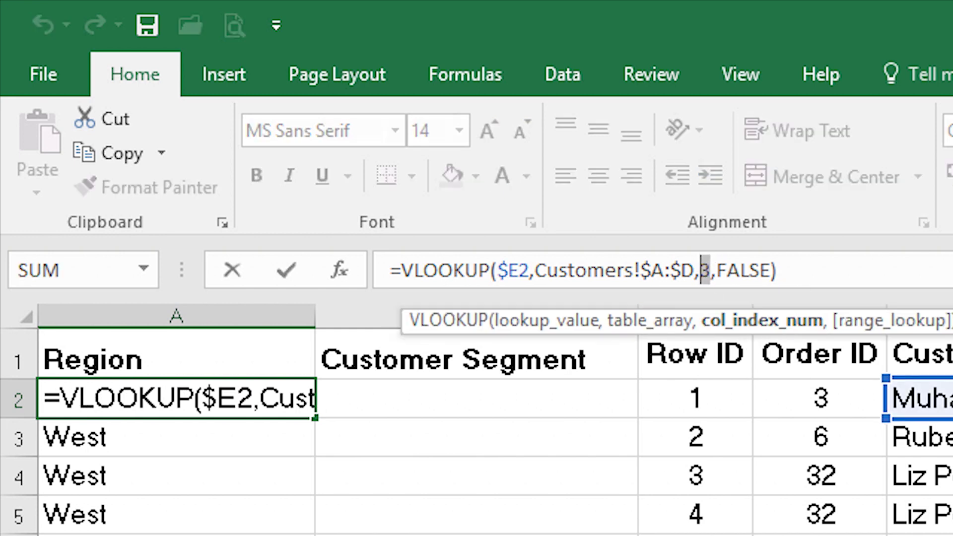
Leave the column index in the A2 formula at 3 and copy the formula across into cell B2
key("Return")
left_click(270, 400)
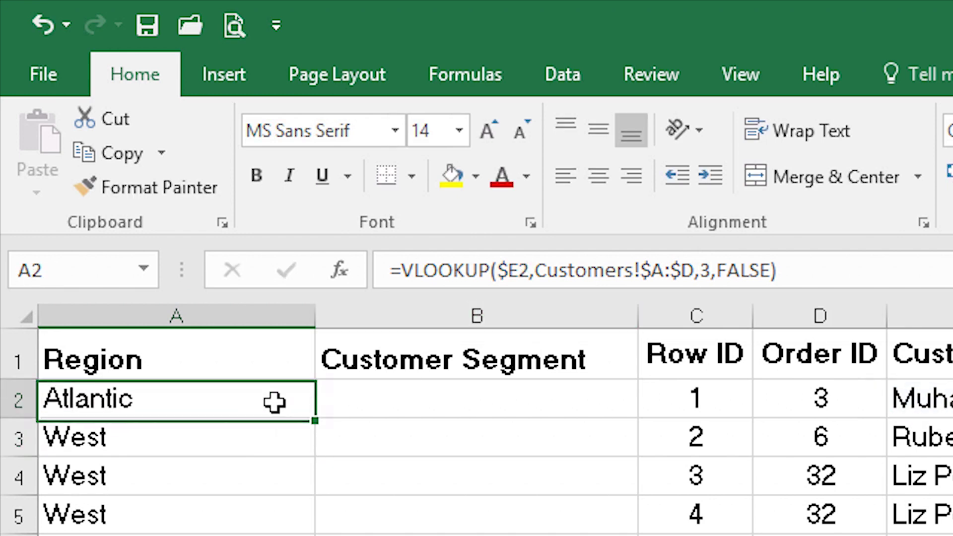
left_click_drag(315, 420, 538, 415)
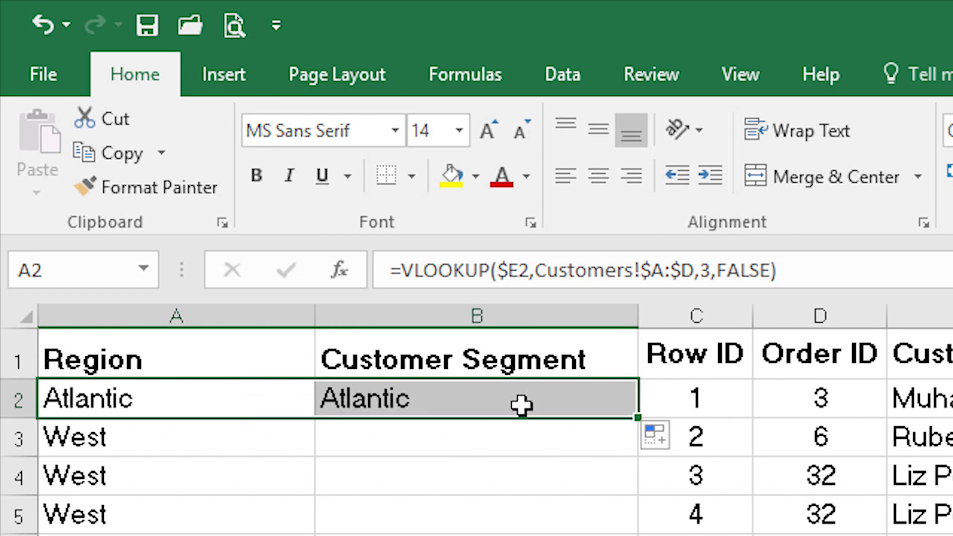
left_click(474, 420)
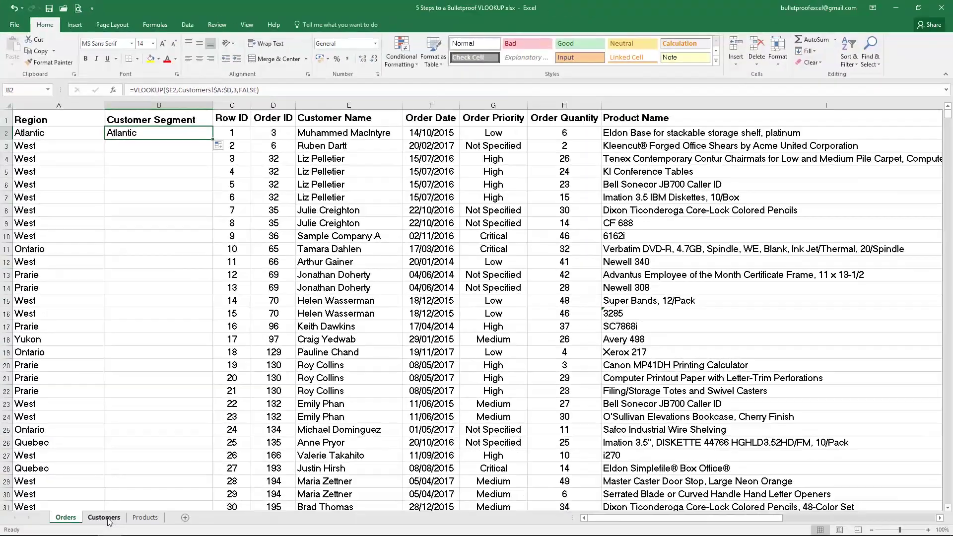
Move the Customer Segment column ahead of Region on the Customers sheet, and check the lookup in cell A2 of Orders
left_click(104, 517)
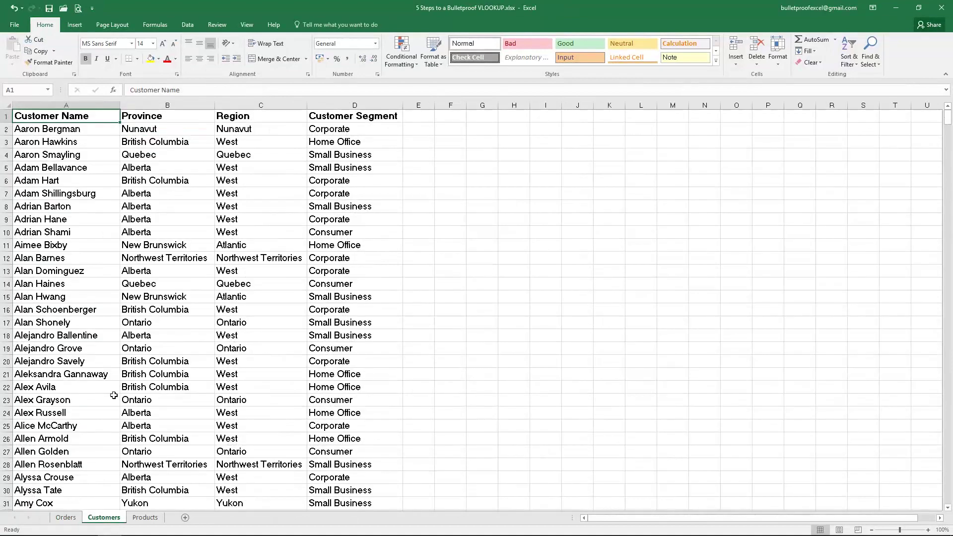
left_click(353, 105)
left_click_drag(404, 136, 221, 135)
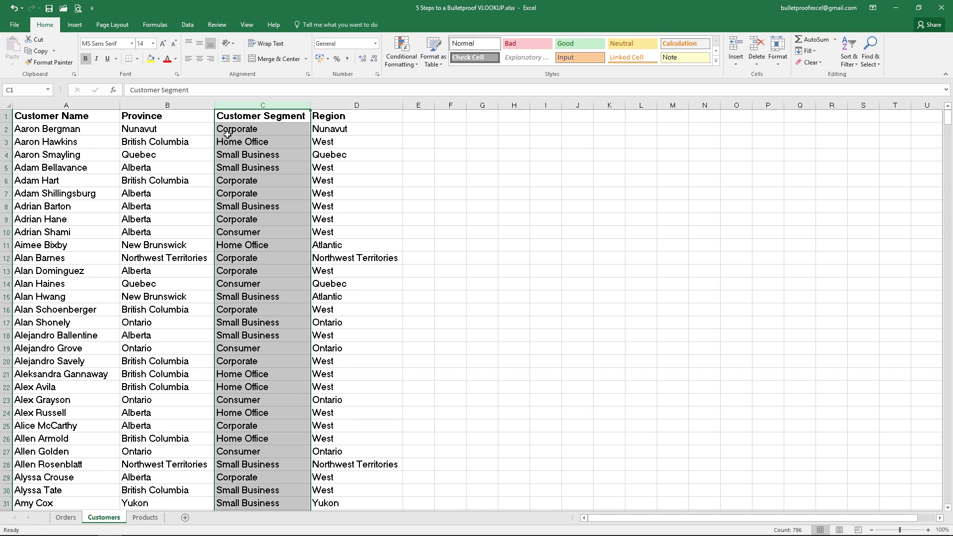
left_click(63, 518)
left_click(44, 130)
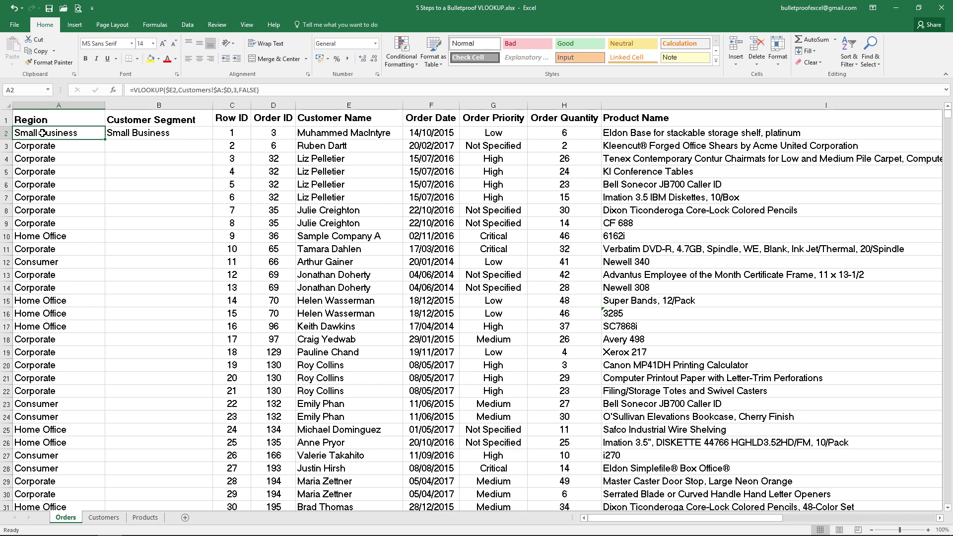
Move the Customer Segment column back behind Region on the Customers sheet, and return to the Orders sheet
left_click(105, 517)
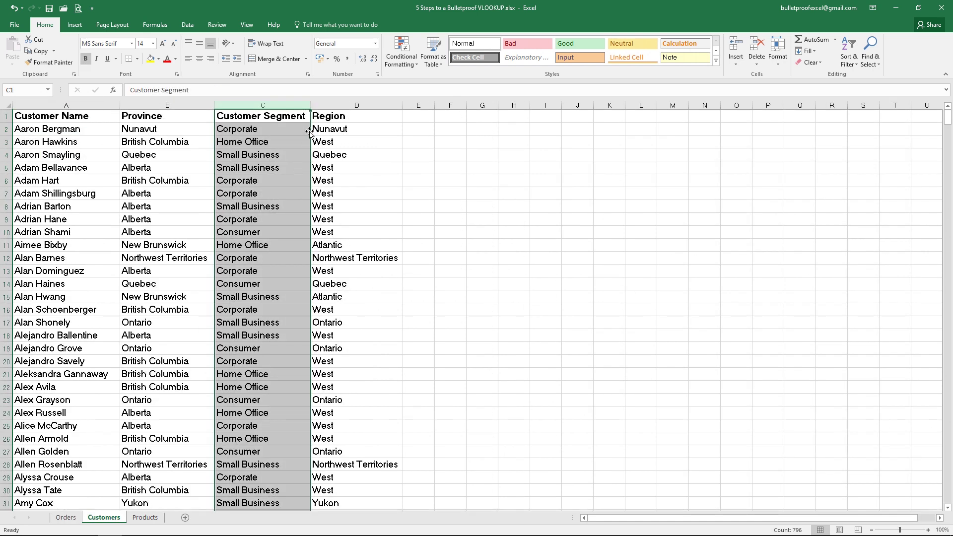
left_click_drag(311, 134, 406, 134)
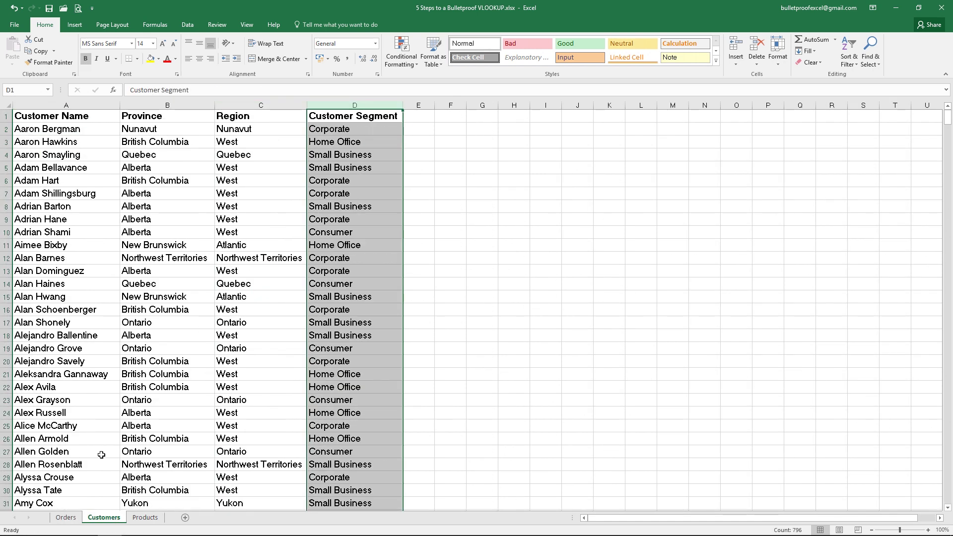
left_click(65, 517)
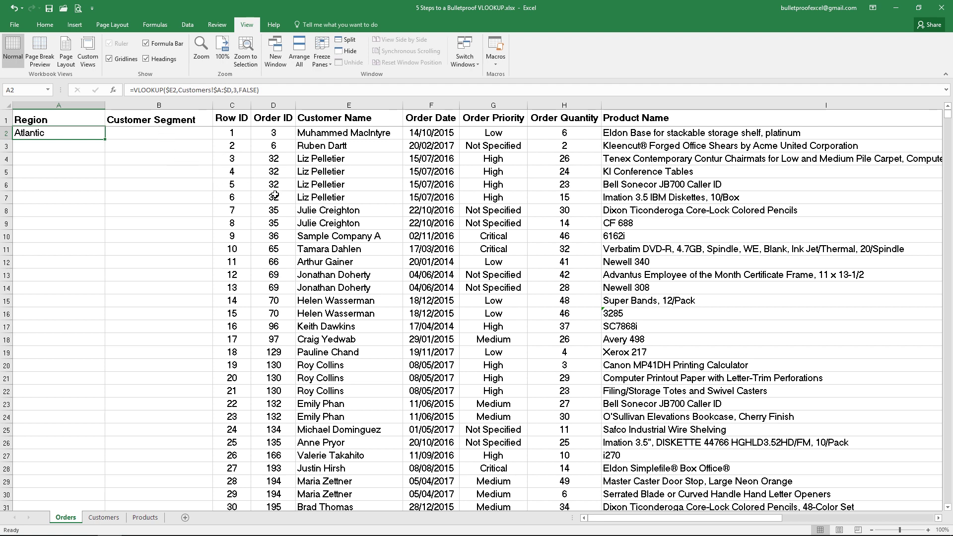
Insert three blank rows above the header row of the Orders sheet
left_click_drag(6, 119, 8, 145)
right_click(8, 146)
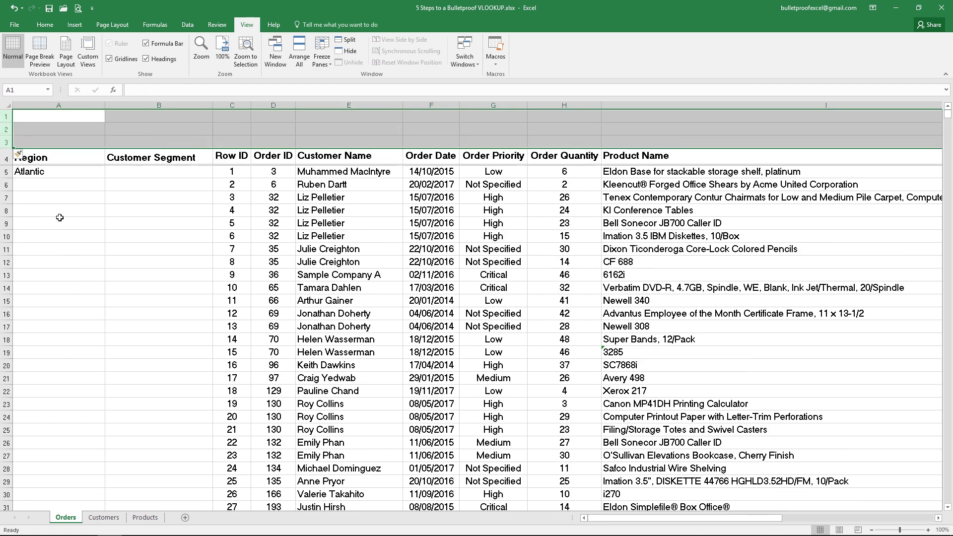
left_click(32, 214)
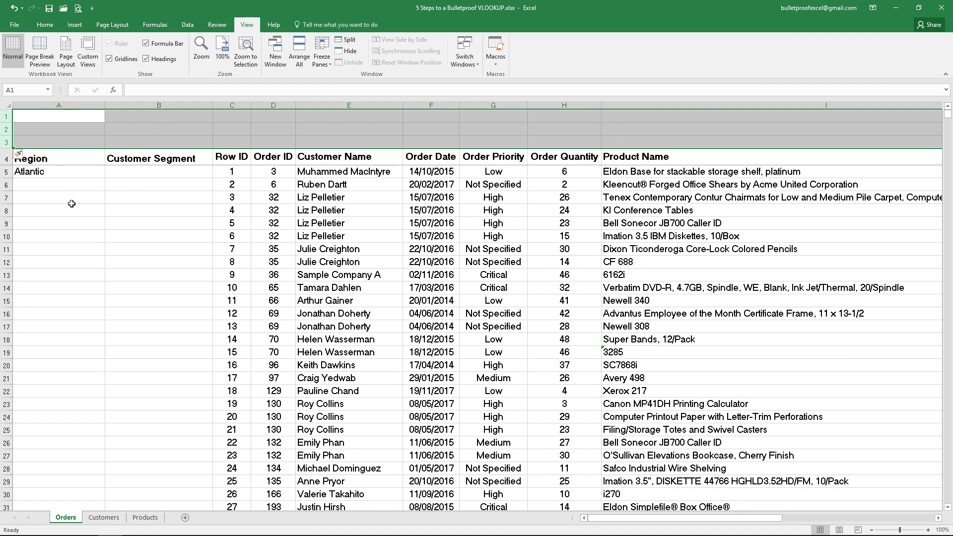
Link cells A1 and B1 of Orders to the Region and Customer Segment headers in C1 and D1 of the Customers sheet
left_click(72, 120)
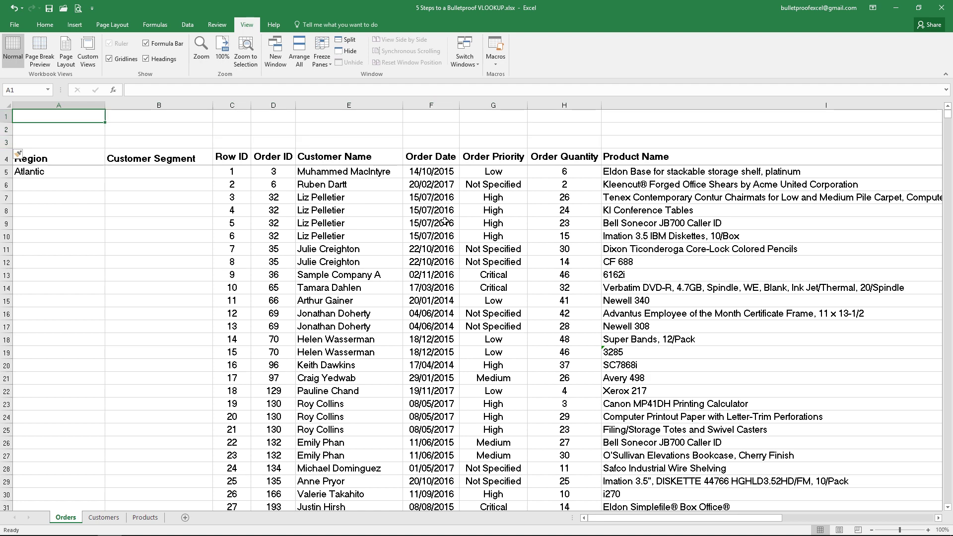
type("=")
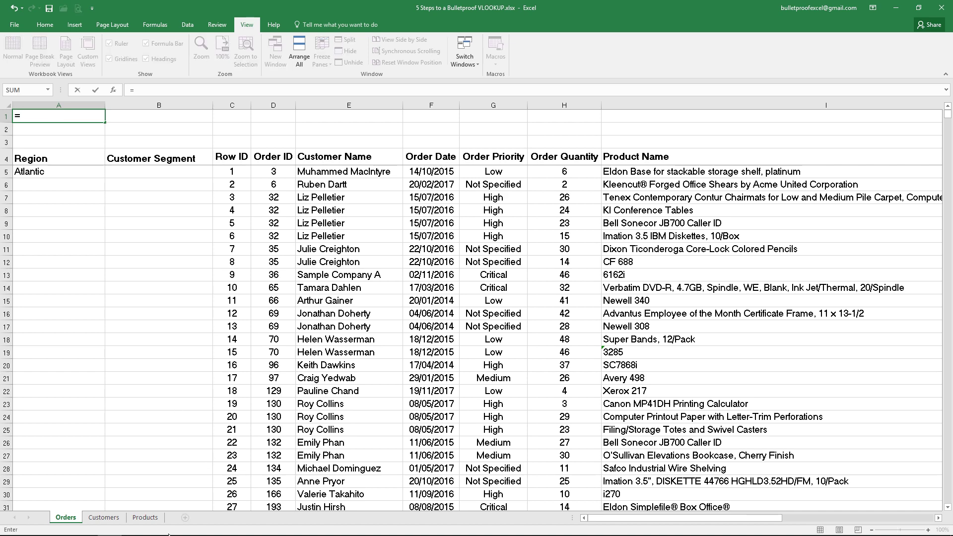
left_click(103, 517)
left_click(279, 114)
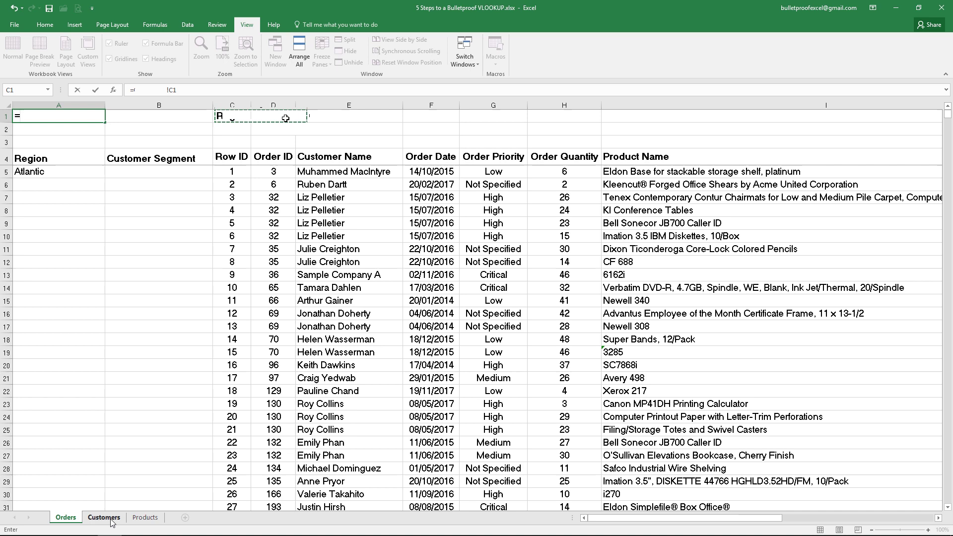
key("Tab")
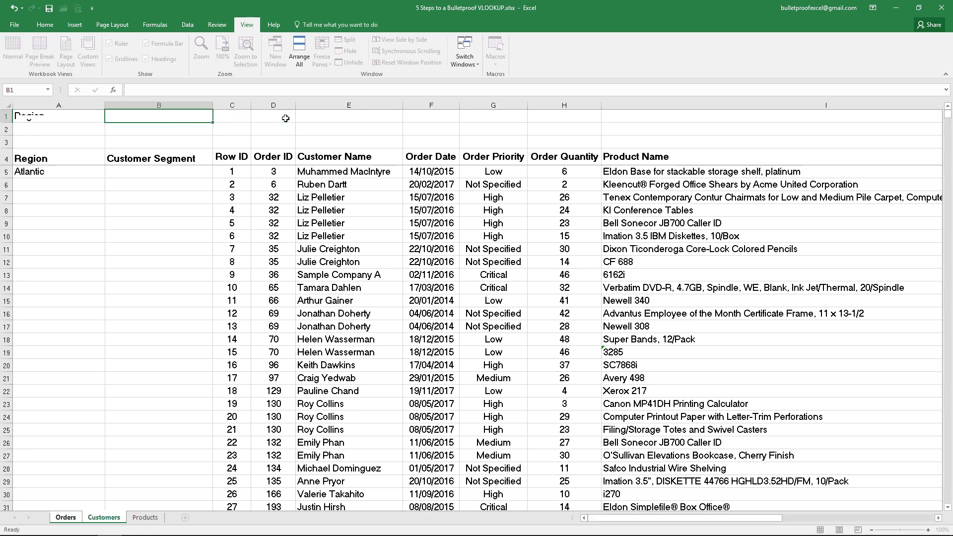
type("=")
left_click(103, 518)
left_click(348, 117)
key("Return")
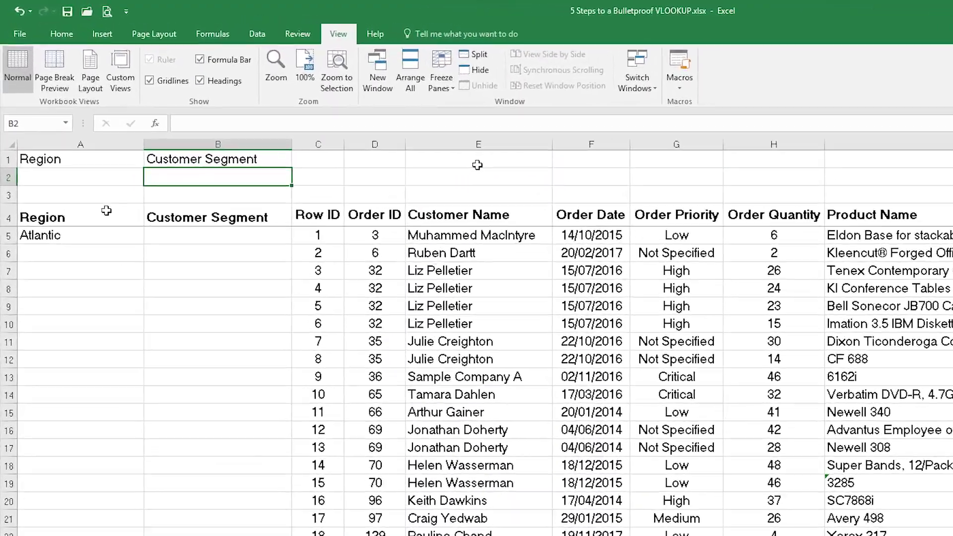
Rename the Region header in cell A4 of the Orders sheet as Customer Region
left_click(106, 210)
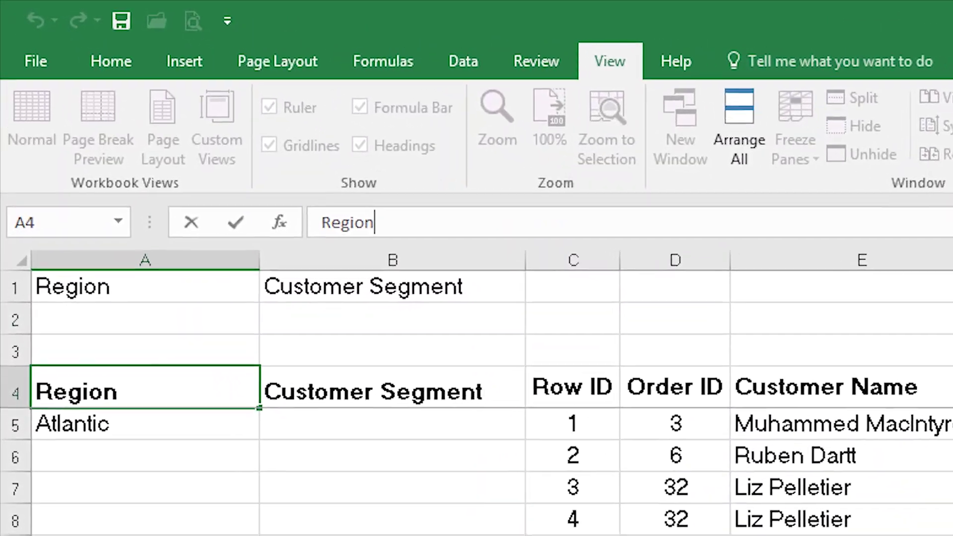
type("CustoReg")
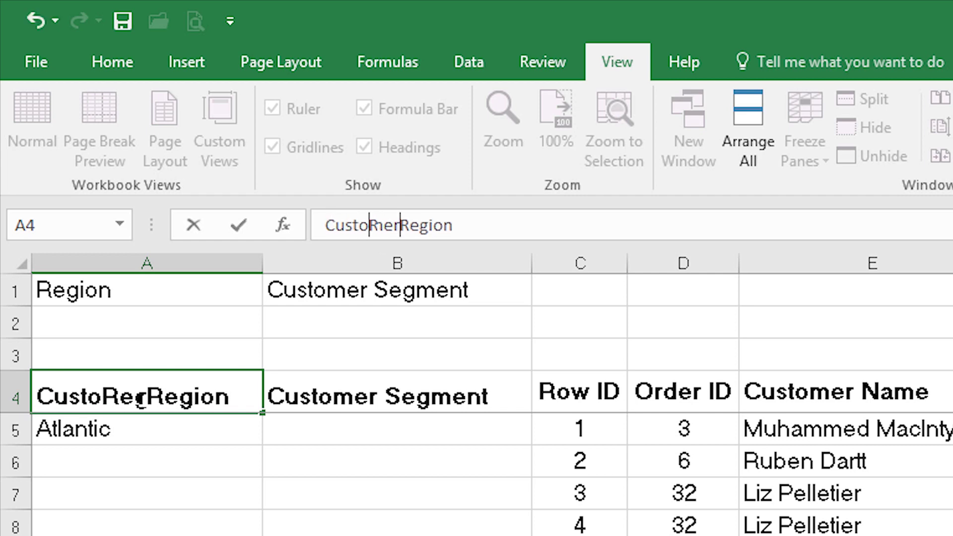
key("Delete")
key("Delete")
key("Delete")
key("Delete")
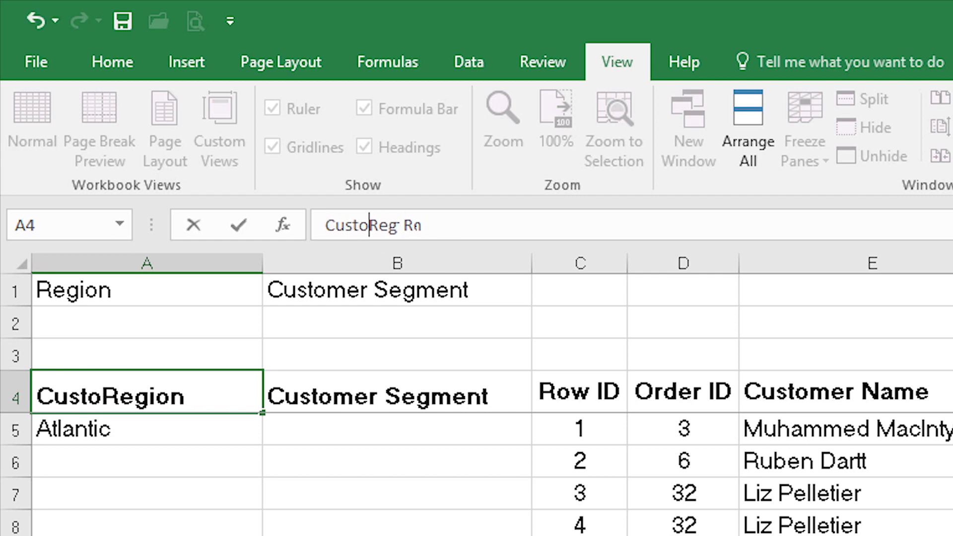
type("mer")
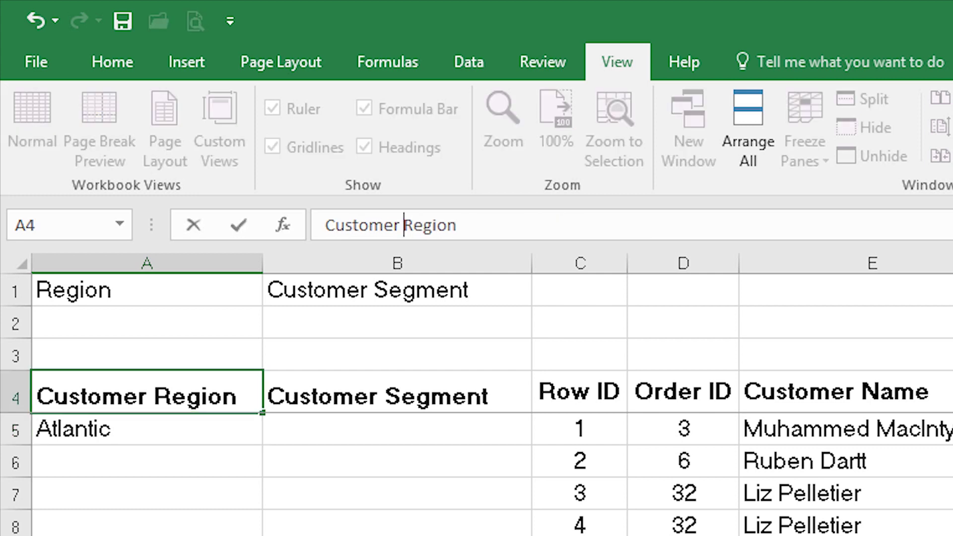
key("Return")
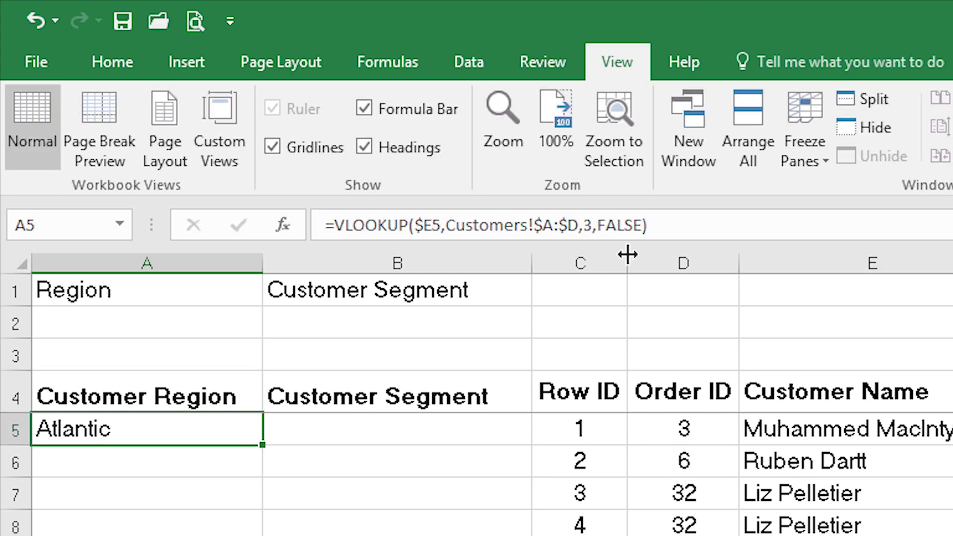
Examine the column index argument of the VLOOKUP in cell A5, leaving the formula as it is
double_click(591, 226)
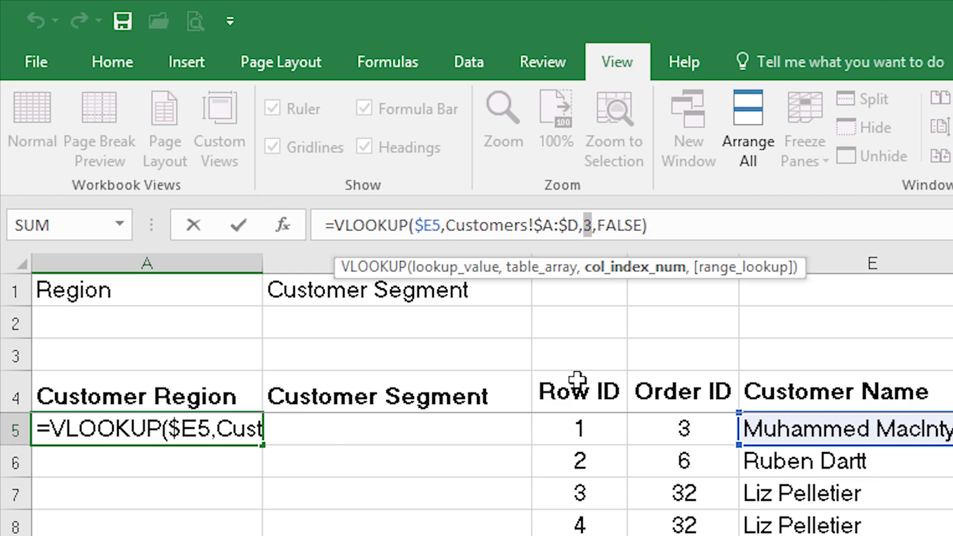
key("Return")
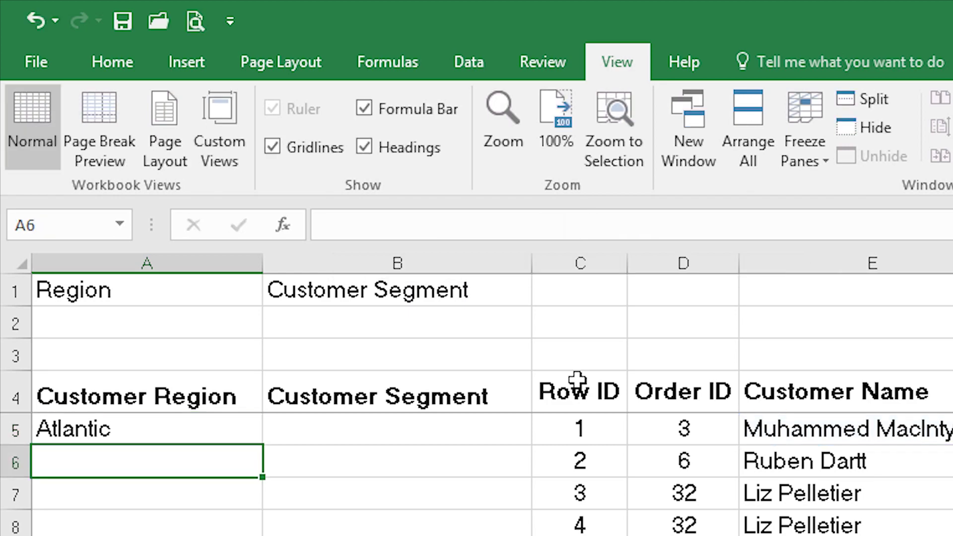
key("Return")
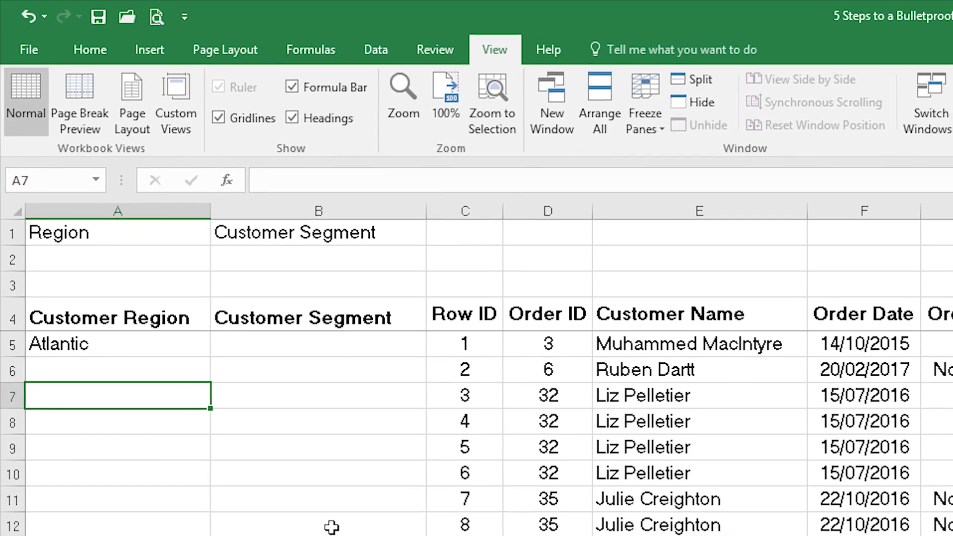
Begin a MATCH formula in cell A7 with the Region header in A1 as its row-locked lookup value, A$1
type("=M")
key("BackSpace")
type("MATCH")
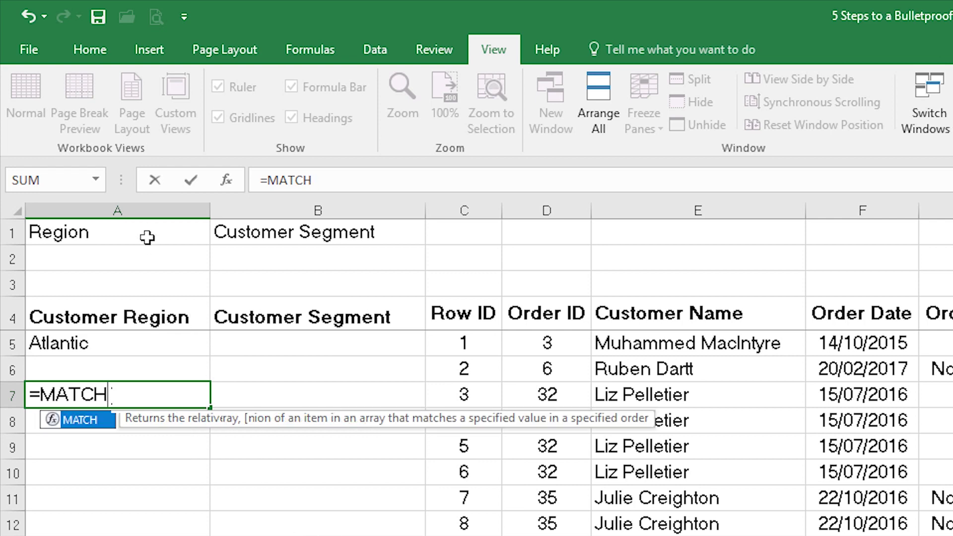
type("(")
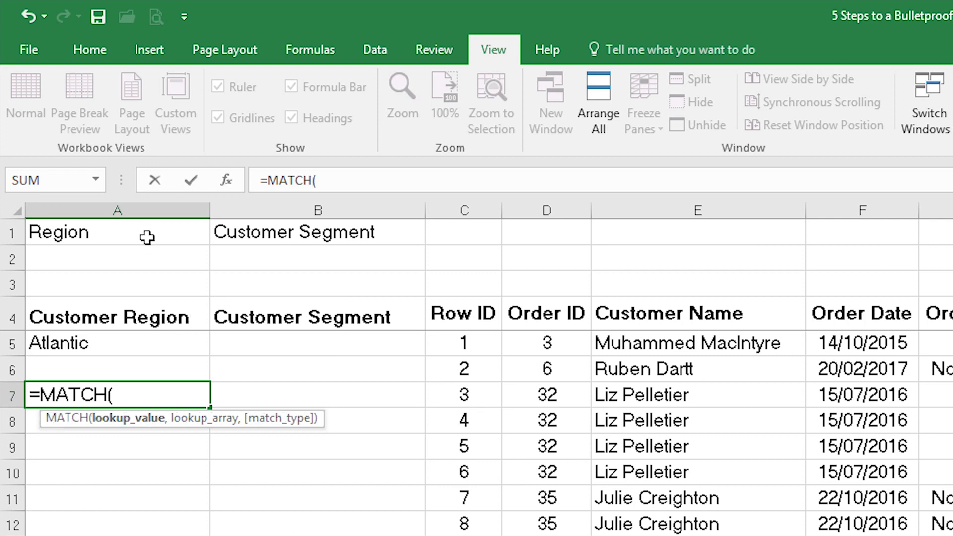
left_click(147, 237)
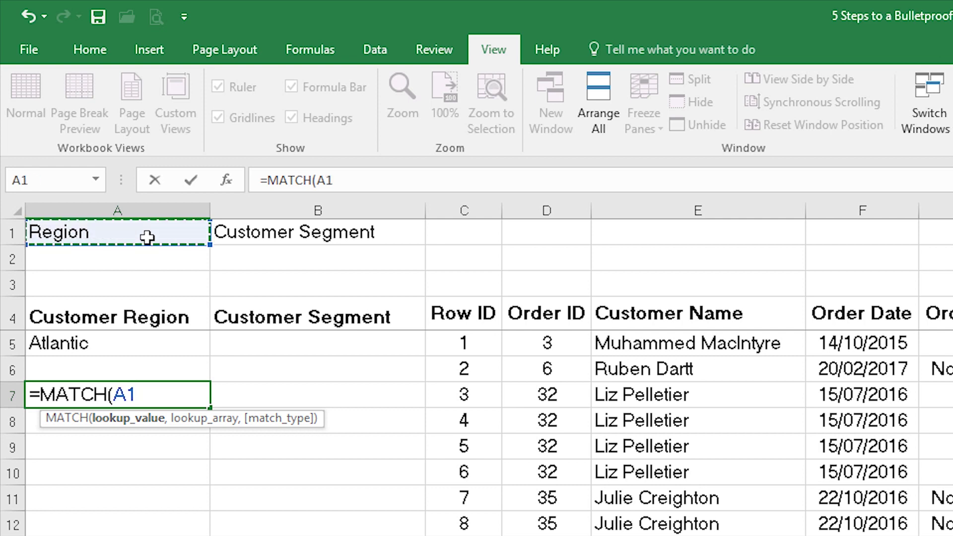
key("F4")
key("F4")
key("F4")
key("F4")
key("F4")
key("F4")
type(",")
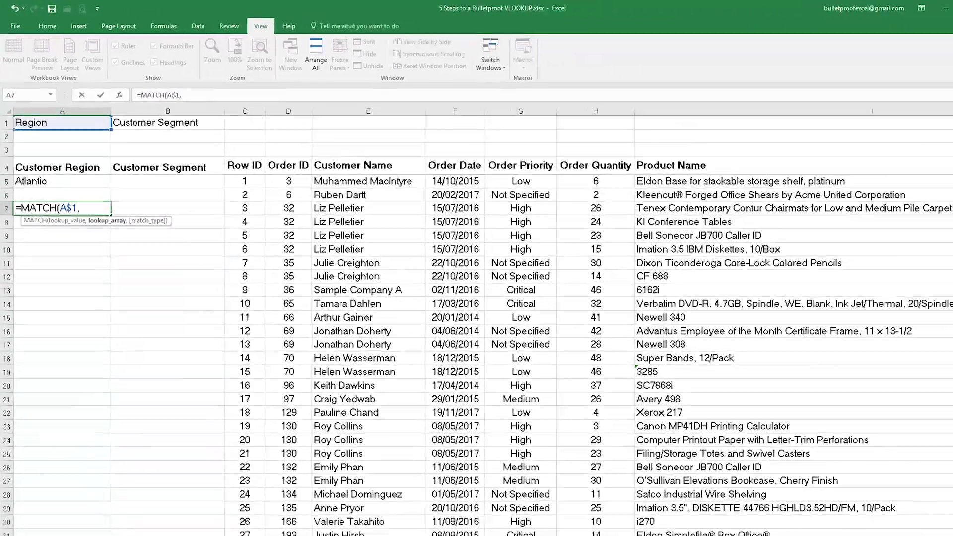
Complete the MATCH formula in A7 with Customers!$1:$1 as the lookup array and 0 for an exact match
left_click(113, 517)
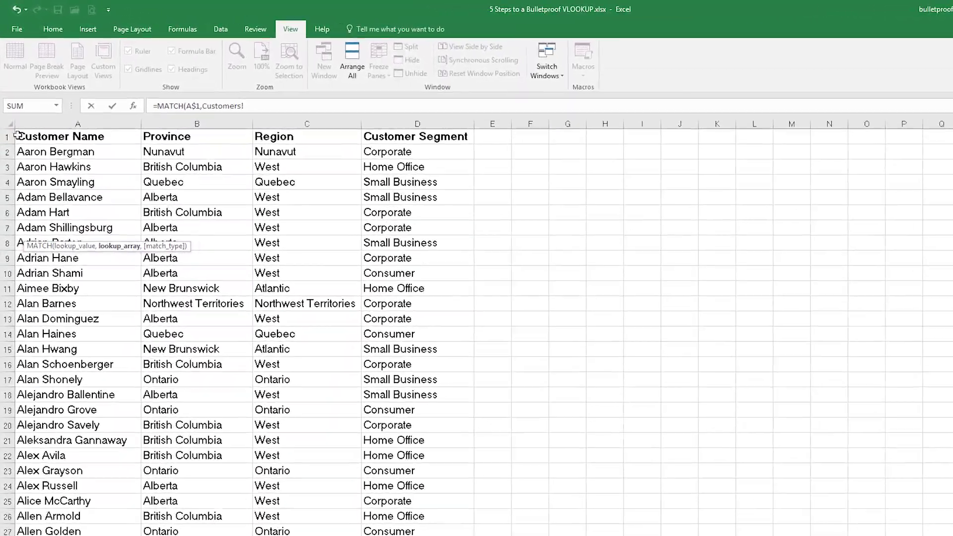
left_click(14, 116)
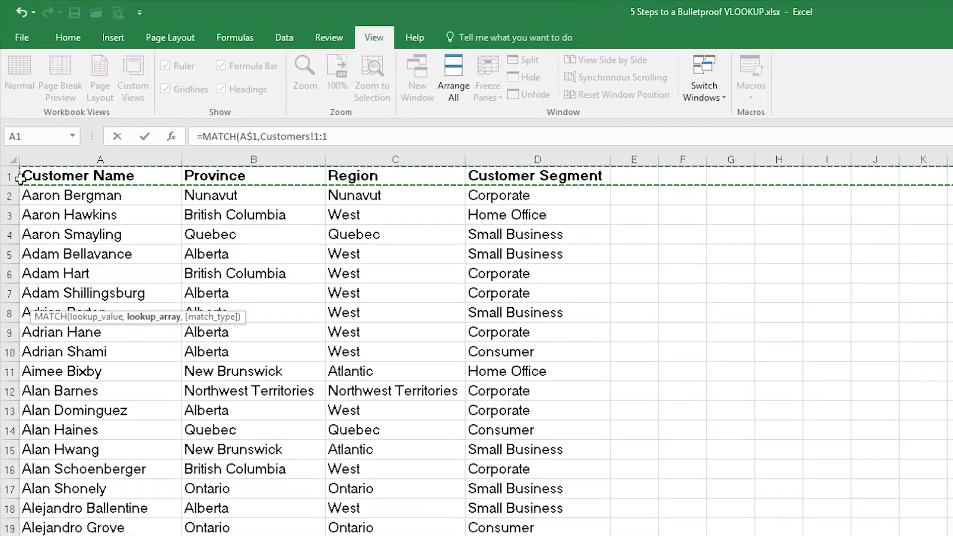
key("F4")
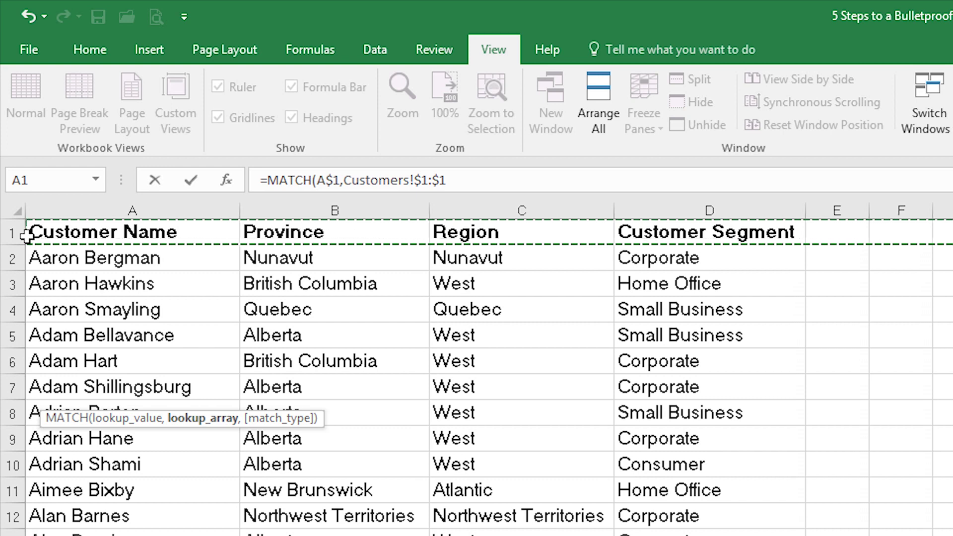
type(",")
key("BackSpace")
type(",")
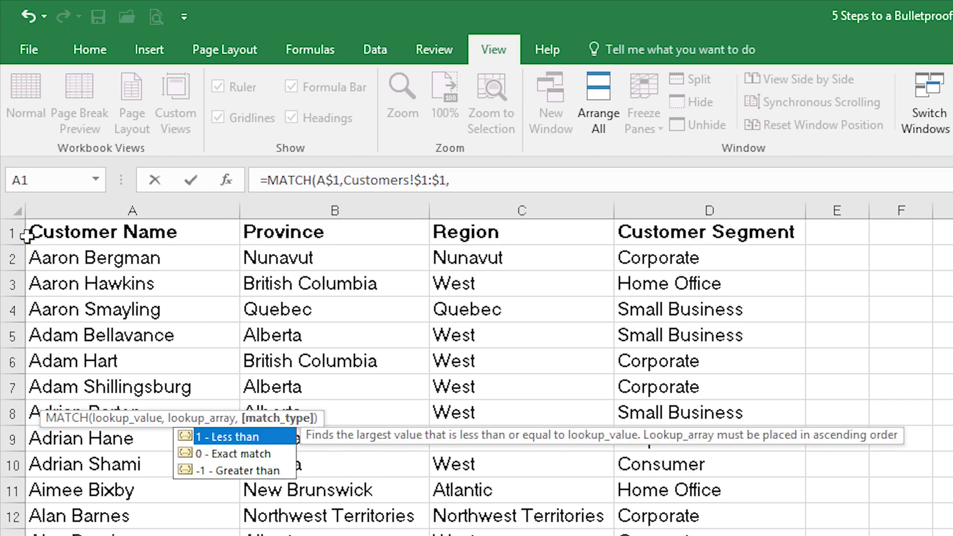
type("0")
key("BackSpace")
type("0")
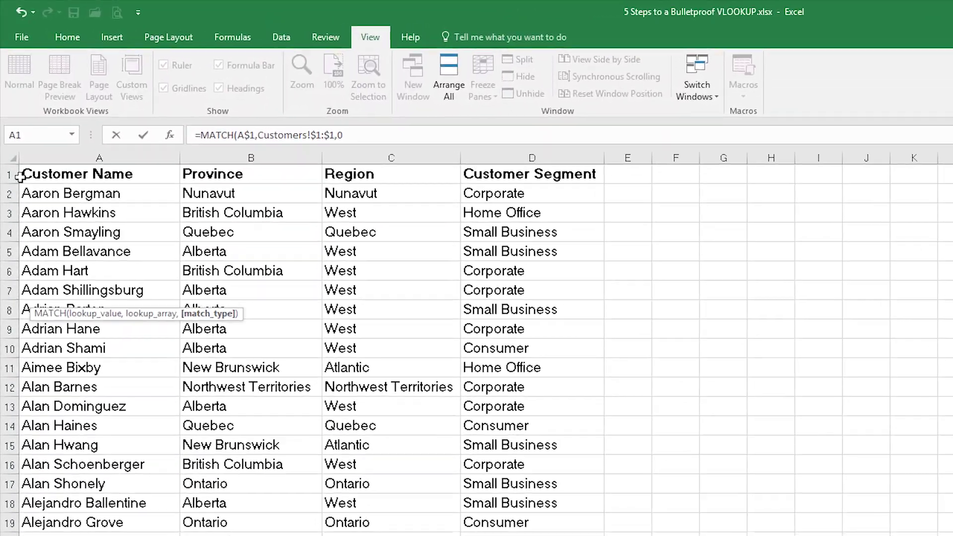
key("Return")
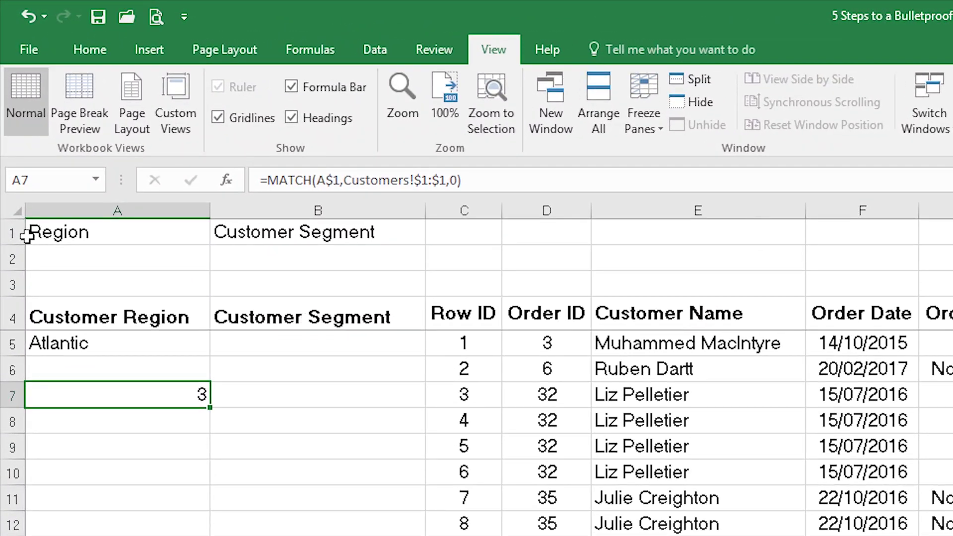
Copy the MATCH formula from A7 into B7
key("ctrl+c")
key("Right")
key("ctrl+v")
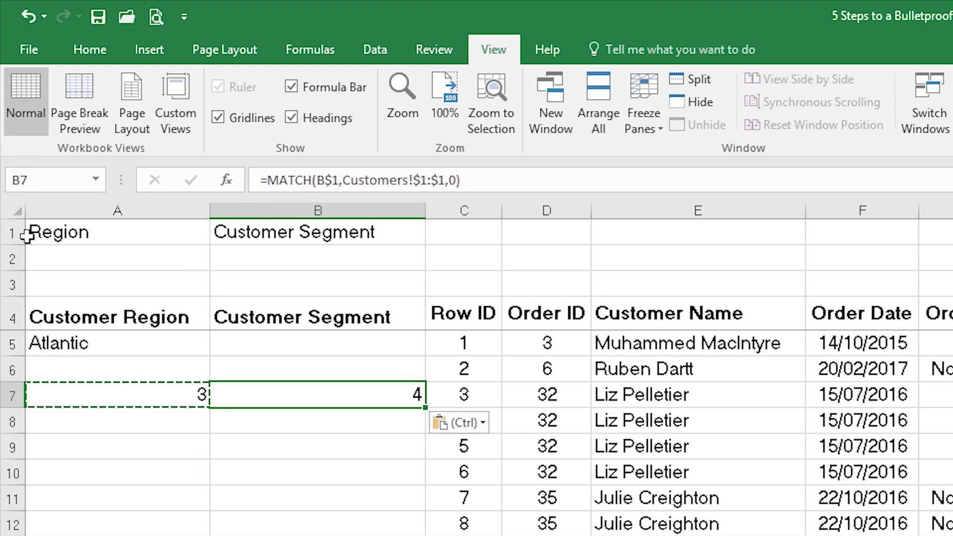
Copy the MATCH expression from the formula in A7 without its equals sign
key("Left")
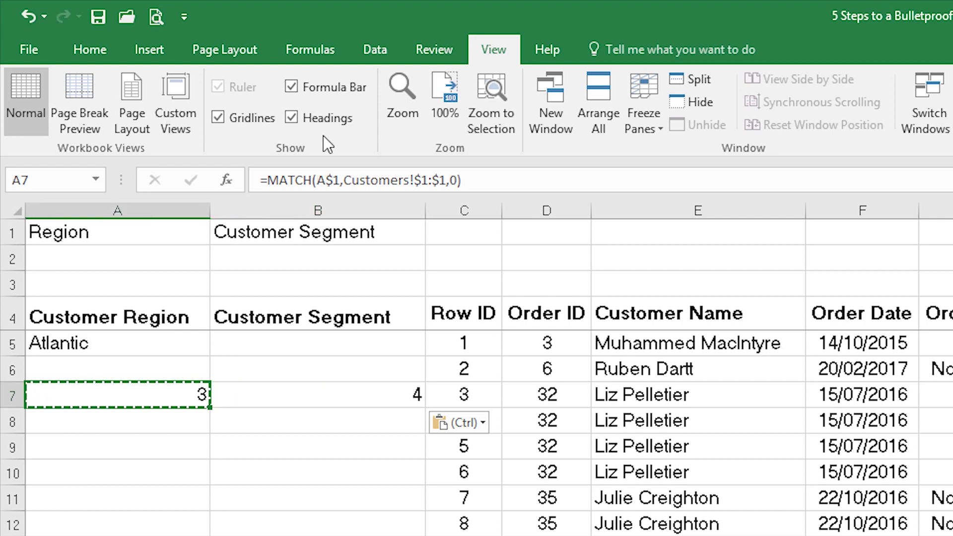
left_click(461, 180)
left_click_drag(462, 181, 259, 180)
left_click(453, 181)
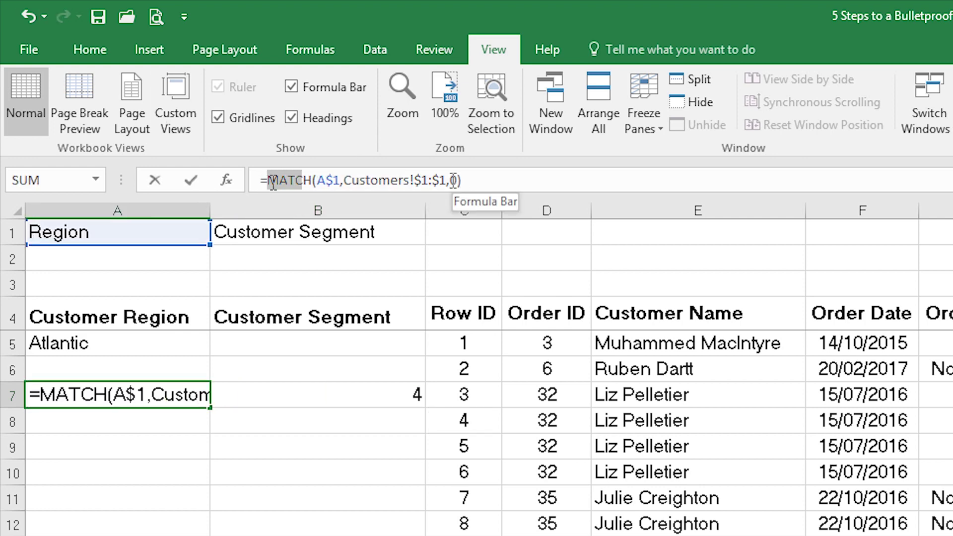
key("Home")
key("Right")
key("Return")
Replace the column index in A5's VLOOKUP with MATCH(A$1,Customers!$1:$1,0)
key("Up")
key("Up")
key("Up")
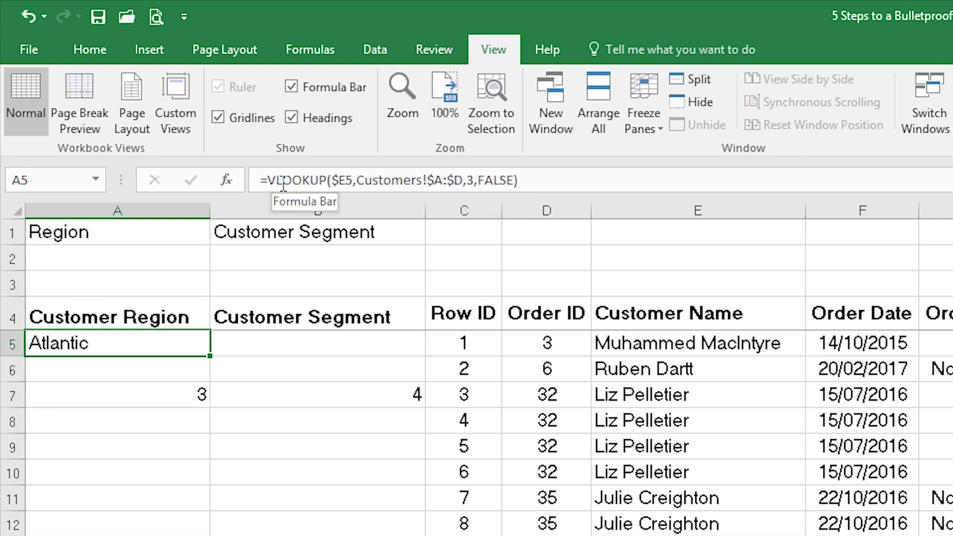
left_click(469, 180)
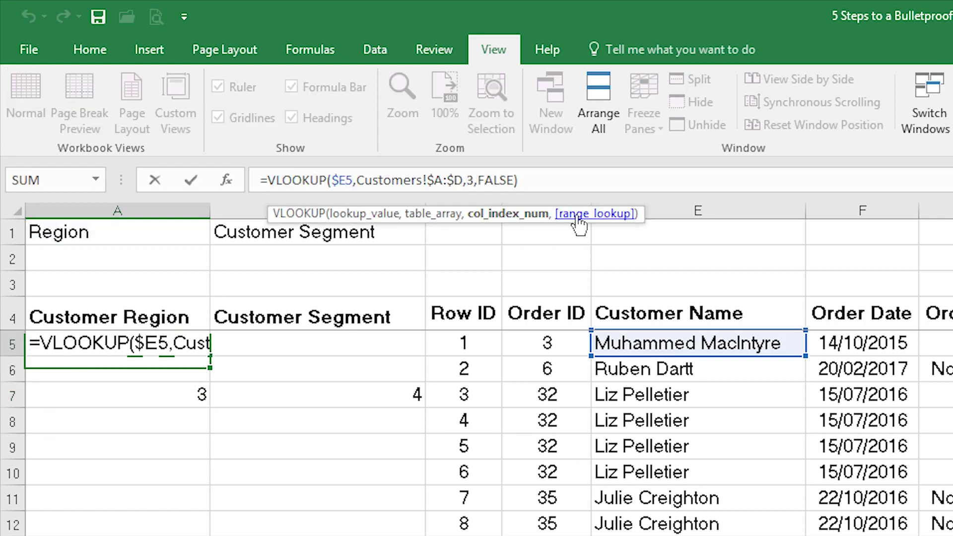
key("BackSpace")
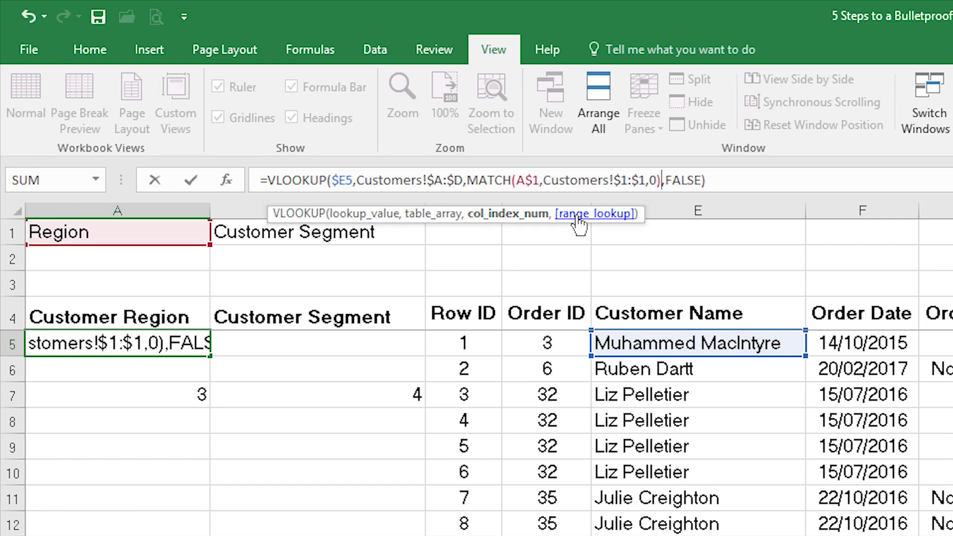
key("Return")
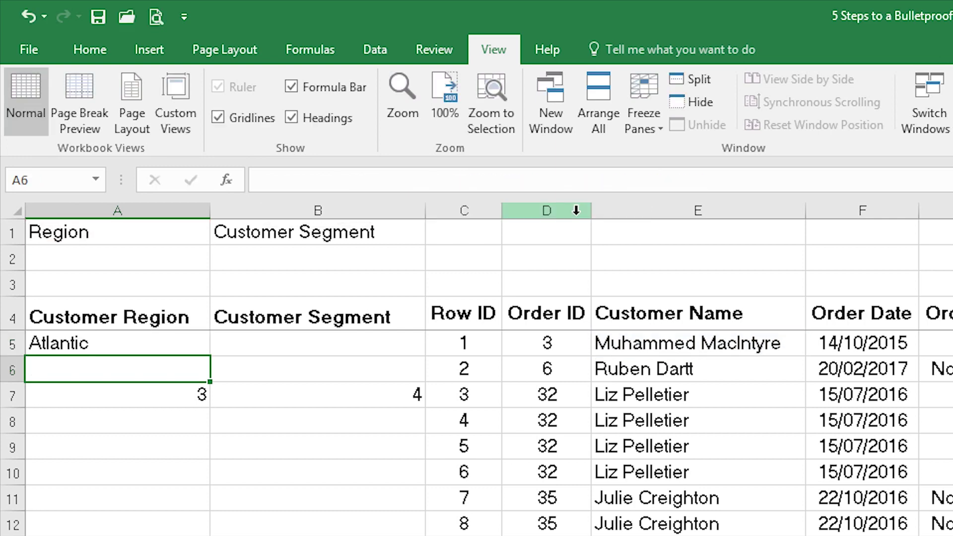
Copy the lookup formula from A5 across the range A5:B16 of the Orders sheet
key("Up")
key("ctrl+c")
key("Down")
key("Up")
key("shift+Right")
key("shift+Down")
key("shift+Down")
key("shift+Down")
key("shift+Down")
key("shift+Down")
key("shift+Down")
key("shift+Down")
key("shift+Down")
key("shift+Down")
key("shift+Down")
key("shift+Down")
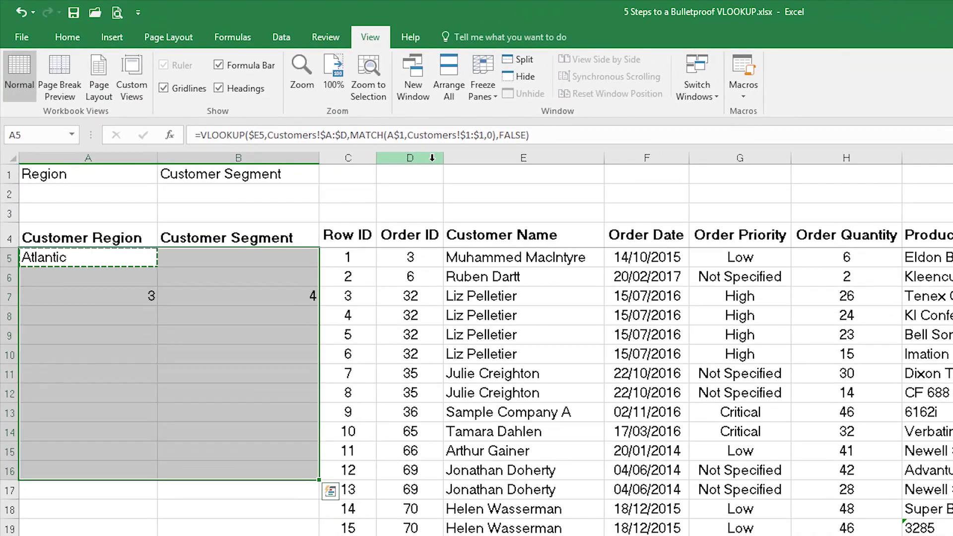
key("ctrl+v")
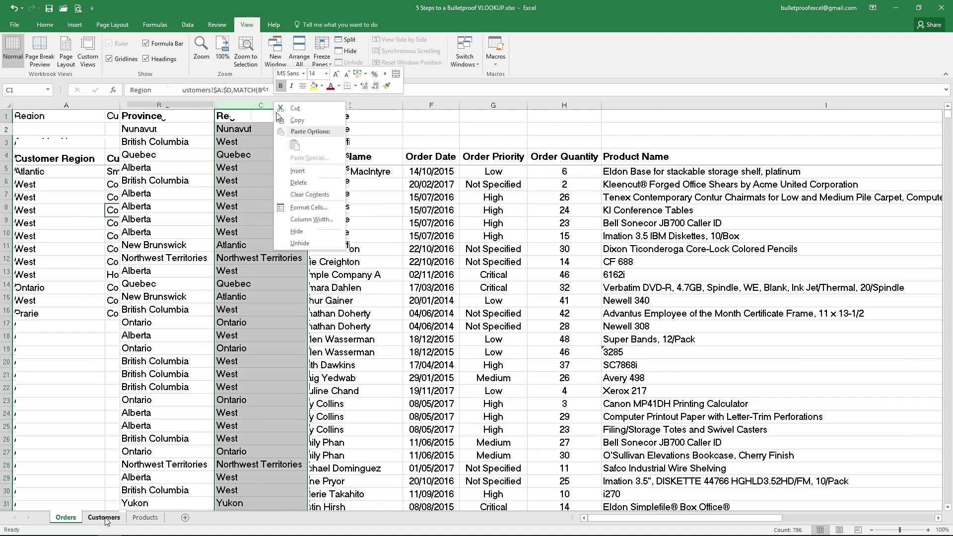
Insert a blank column before Region on the Customers sheet, and move the Customer Segment column ahead of Province
left_click(311, 170)
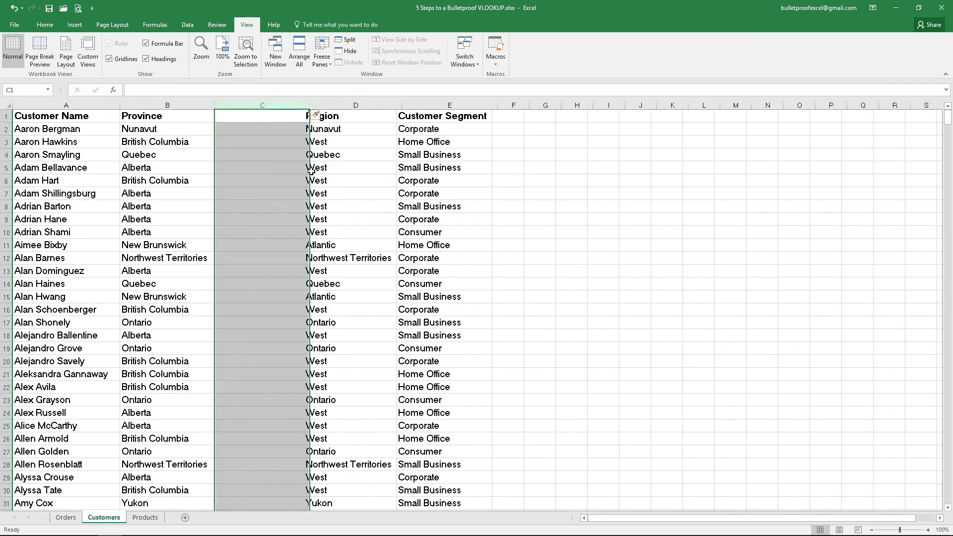
left_click(471, 105)
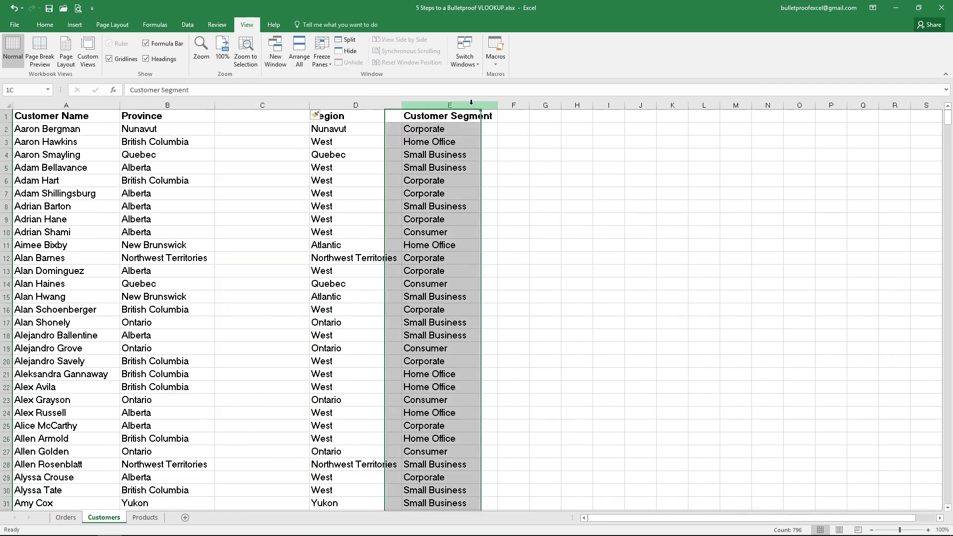
left_click_drag(498, 133, 138, 130)
key("ctrl+z")
key("ctrl+y")
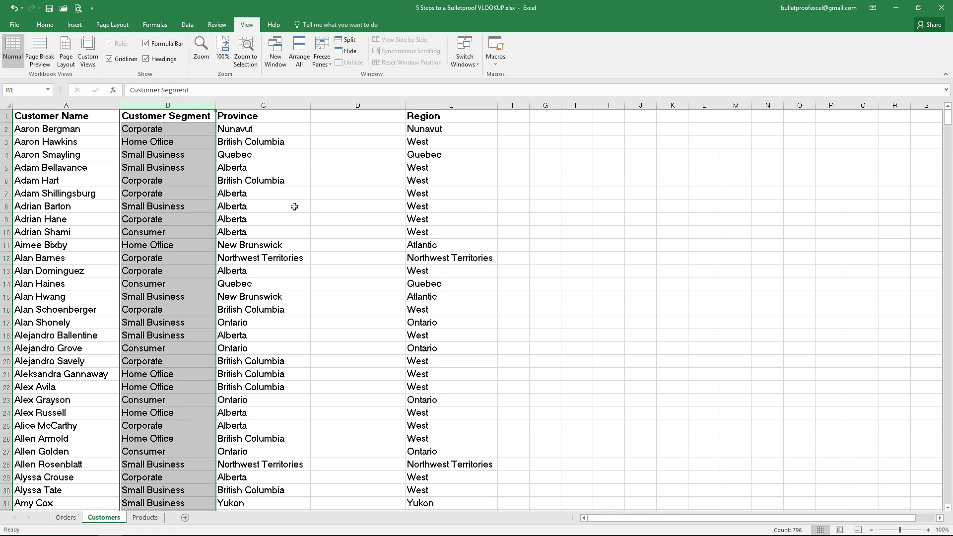
Enter the header First Name in cell D1 of the blank column on the Customers sheet
left_click(342, 118)
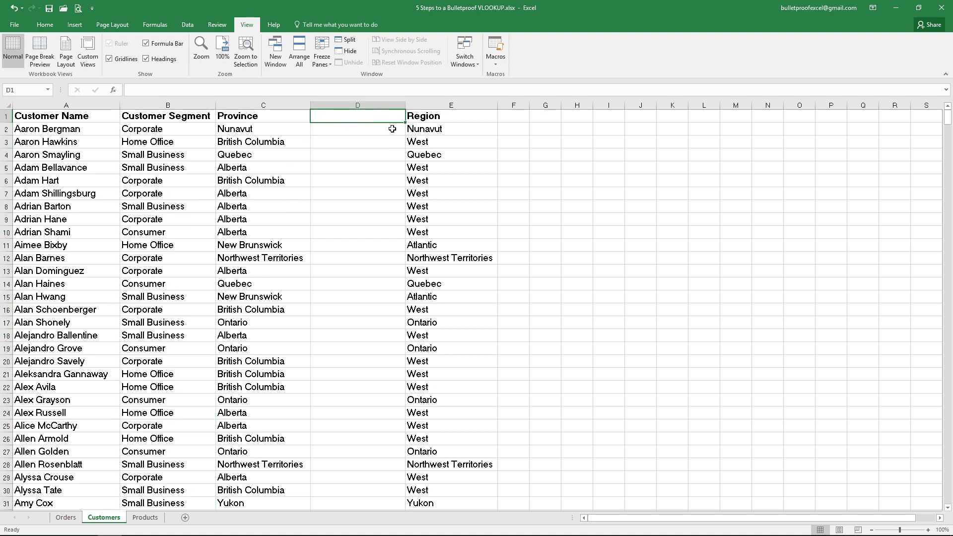
type("Tak")
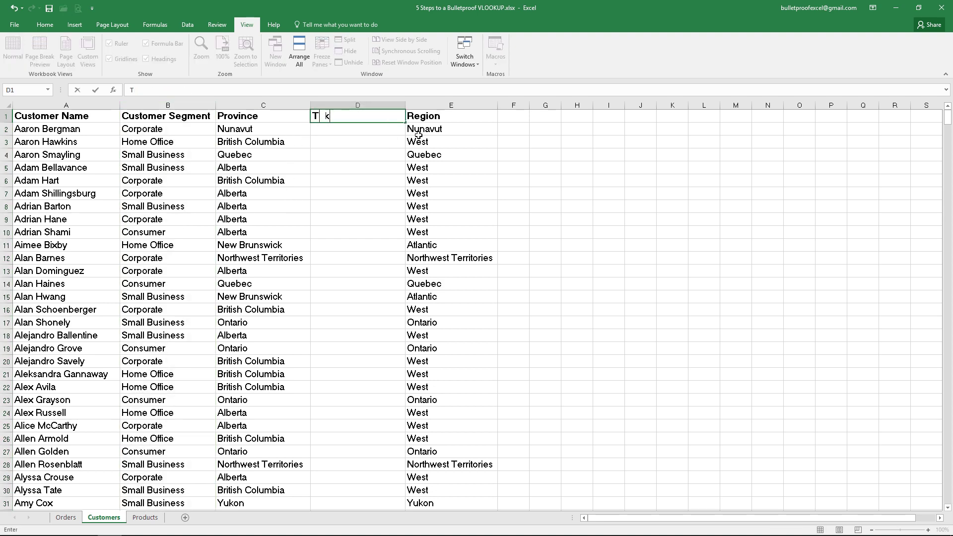
key("BackSpace")
type("Tax R")
key("BackSpace")
key("BackSpace")
key("BackSpace")
key("BackSpace")
type("ax")
key("BackSpace")
key("BackSpace")
key("BackSpace")
type("First Name")
key("BackSpace")
key("BackSpace")
key("BackSpace")
type("ame")
key("Return")
Return to the Orders sheet to check the lookup results after the column changes
left_click(69, 517)
left_click(85, 517)
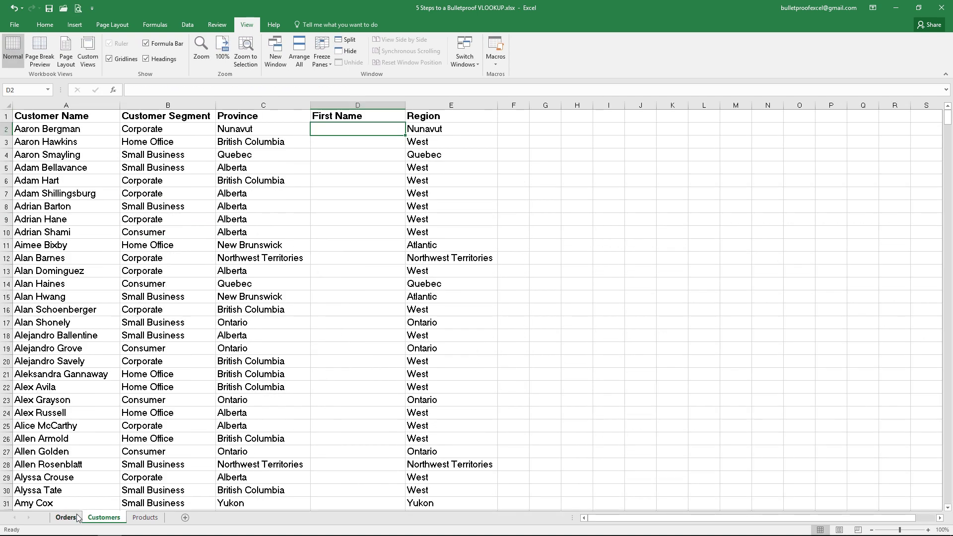
left_click(67, 517)
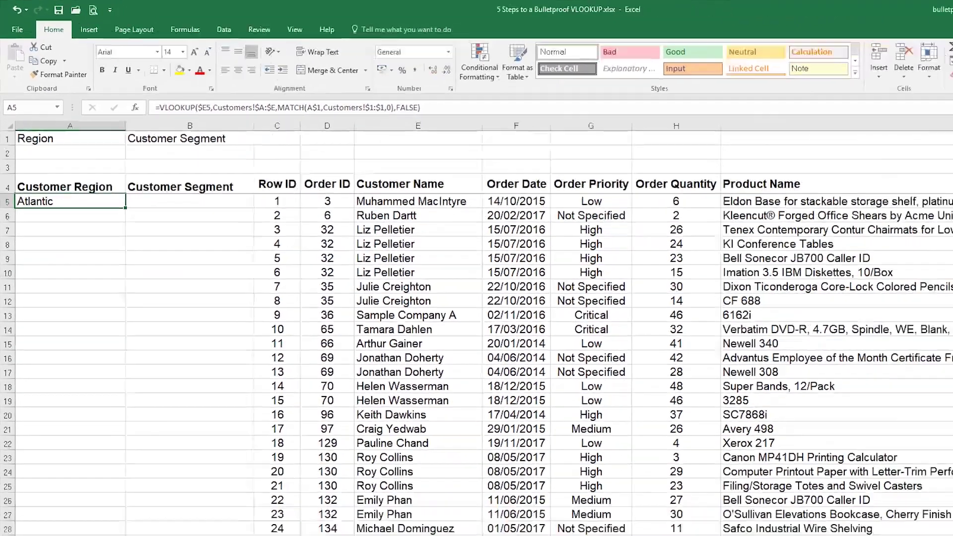
Insert a blank column before Customer Name on the Customers sheet and return to Orders to check the lookup
left_click(104, 517)
right_click(63, 106)
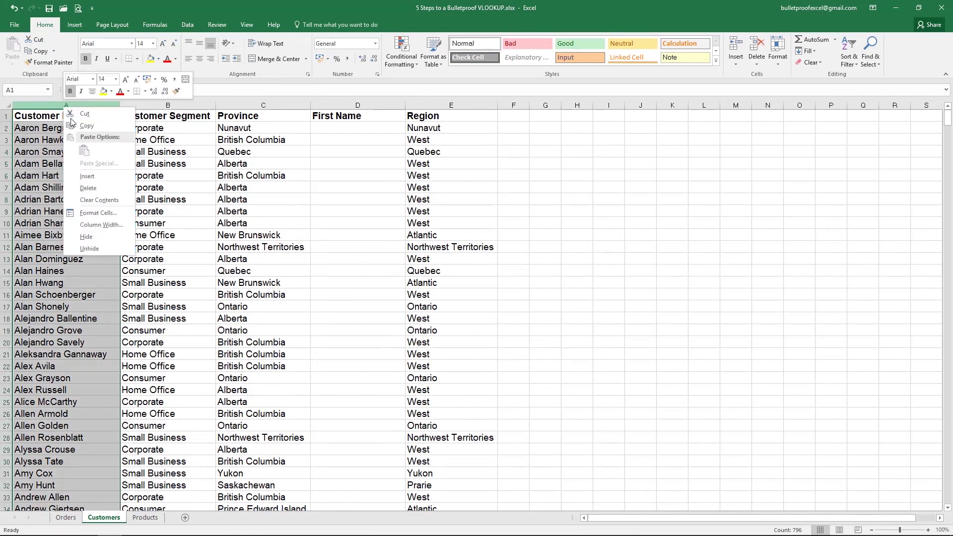
left_click(87, 176)
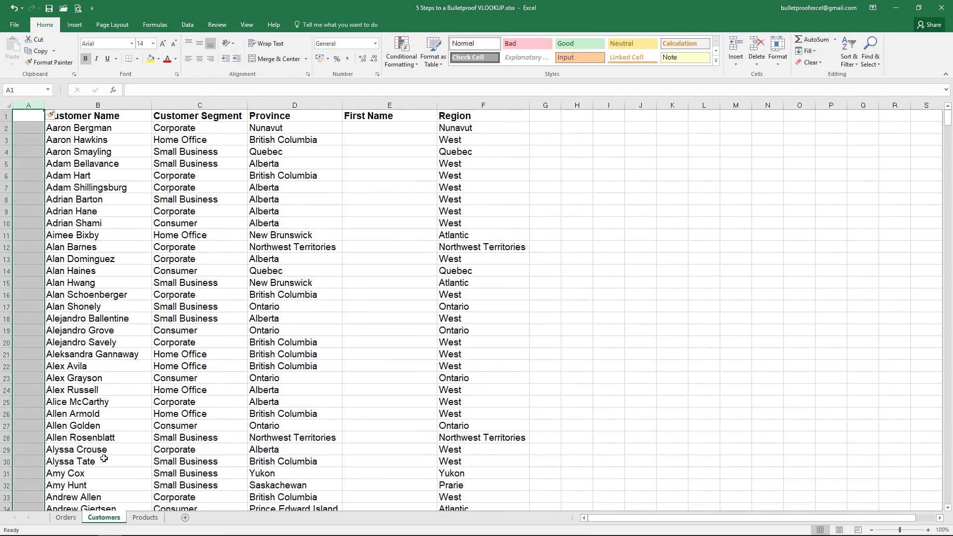
left_click(66, 518)
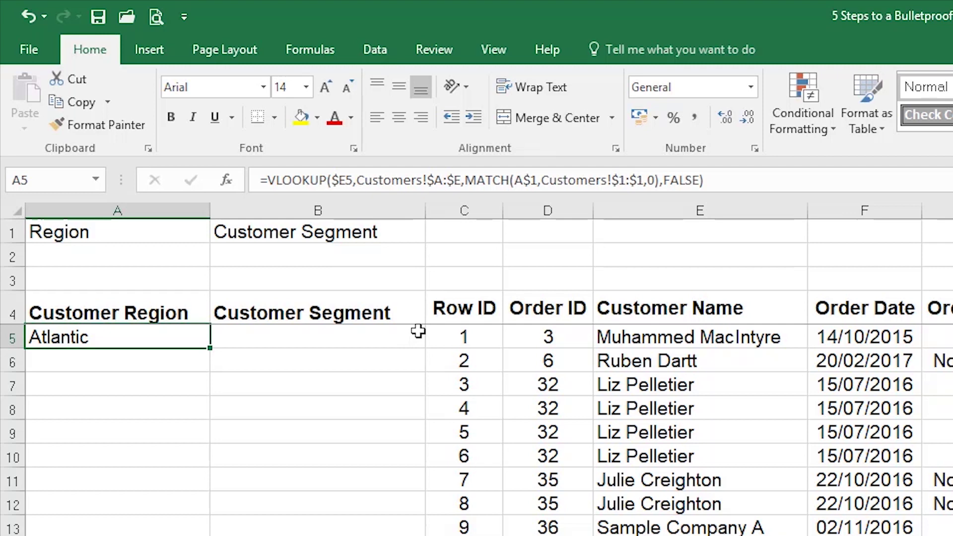
Extend the column index in the A5 formula on Orders by adding -COLUMN(Customers!$A:$A)+1 after the MATCH function
left_click(657, 181)
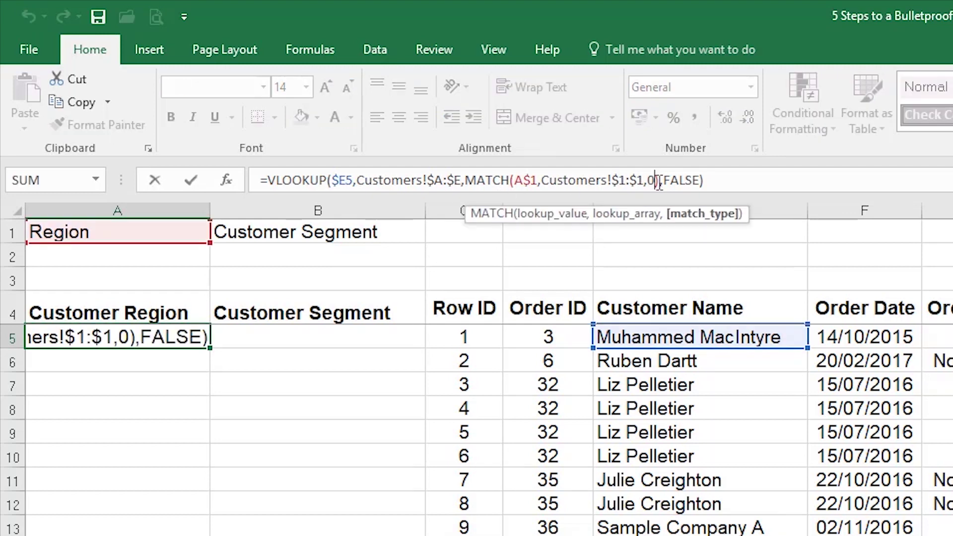
key("Right")
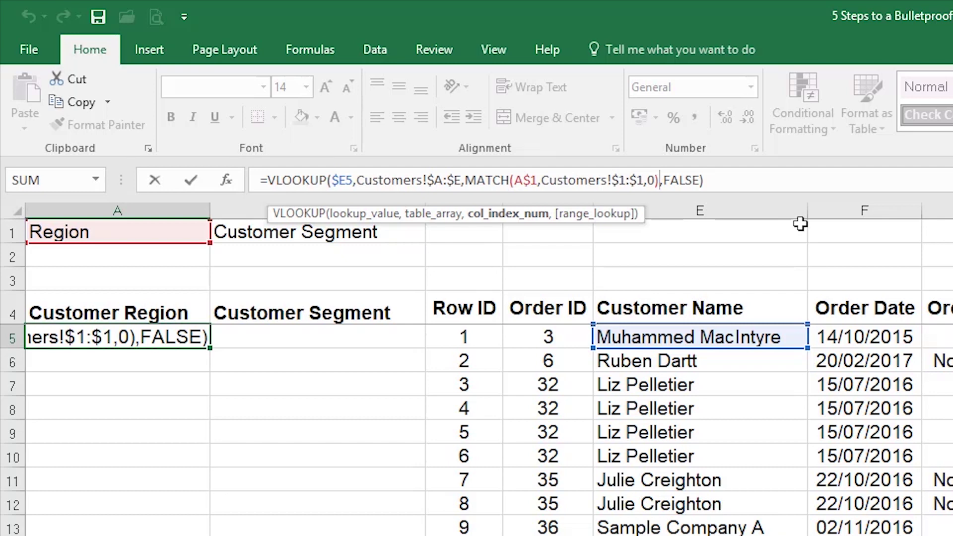
type("-column")
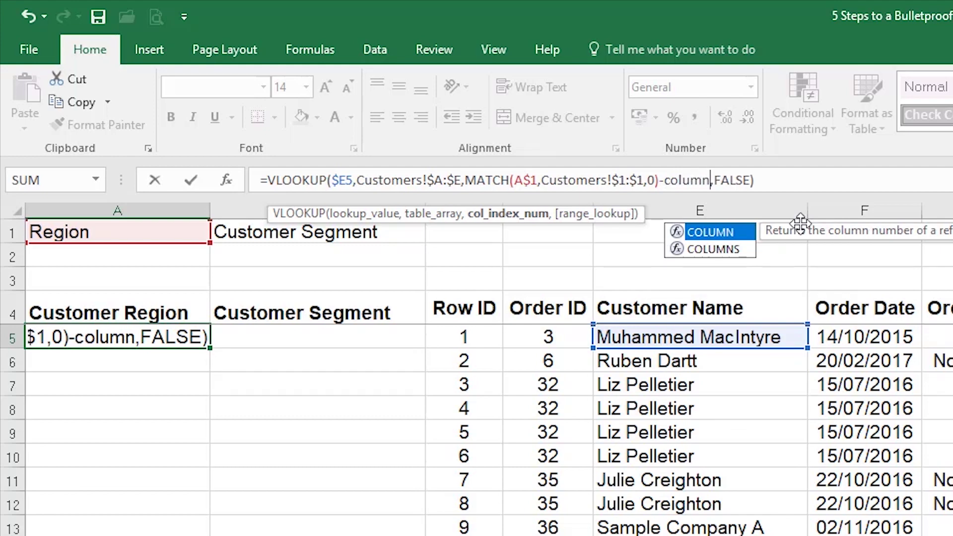
type("(")
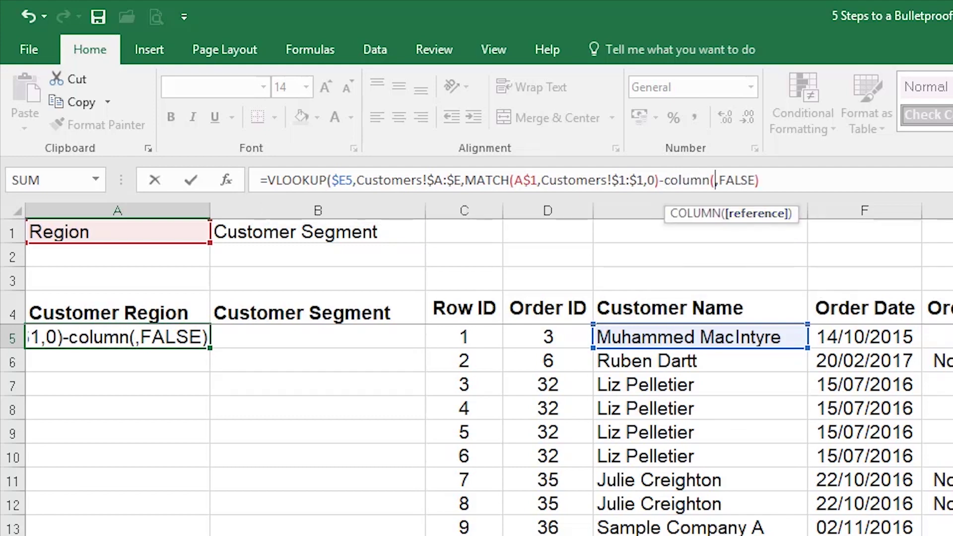
left_click(331, 535)
left_click(148, 206)
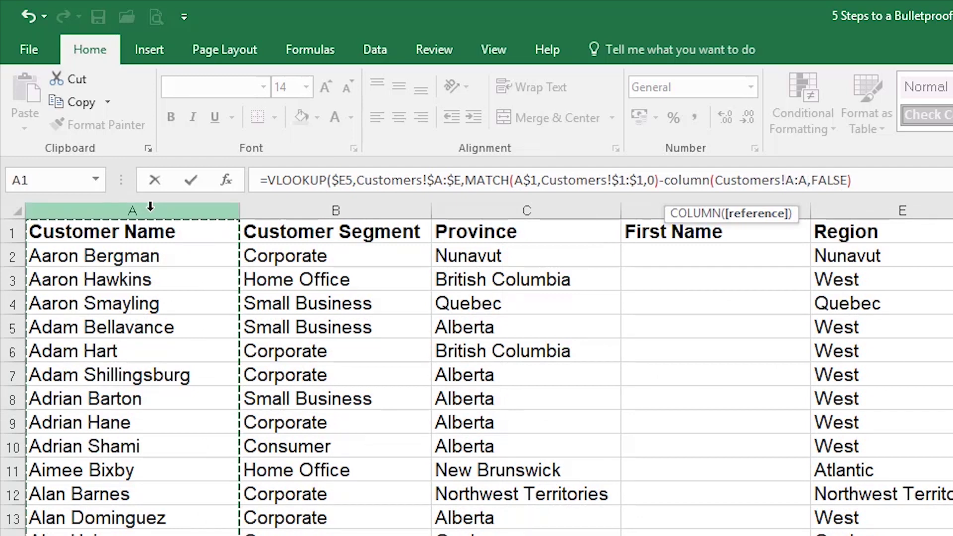
key("F4")
type(")")
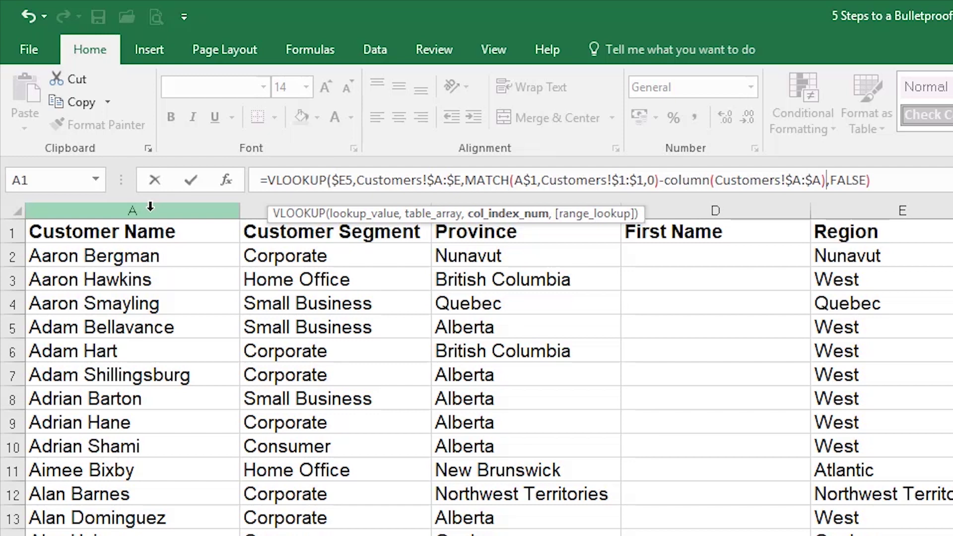
type("+1")
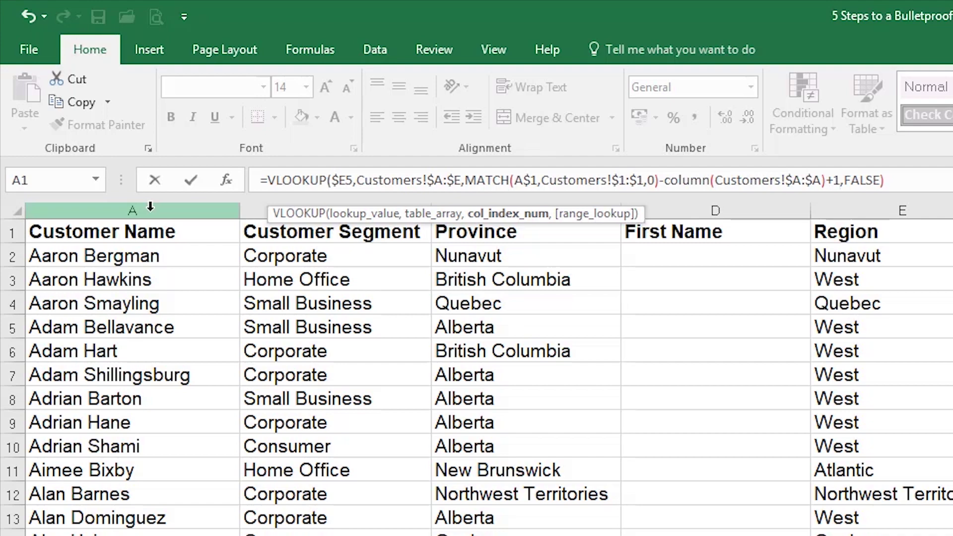
key("Return")
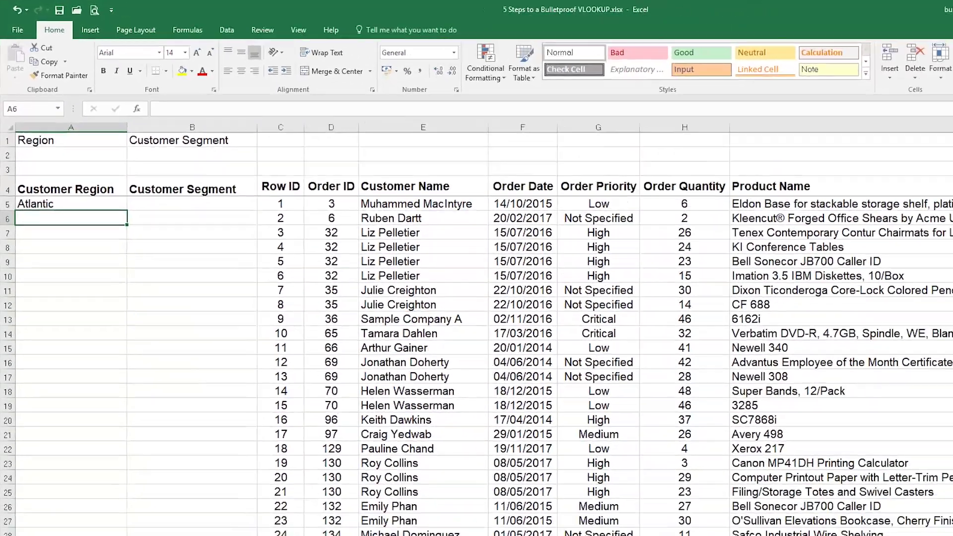
Insert a blank column before Customer Name on the Customers sheet to test the corrected column index
left_click(105, 516)
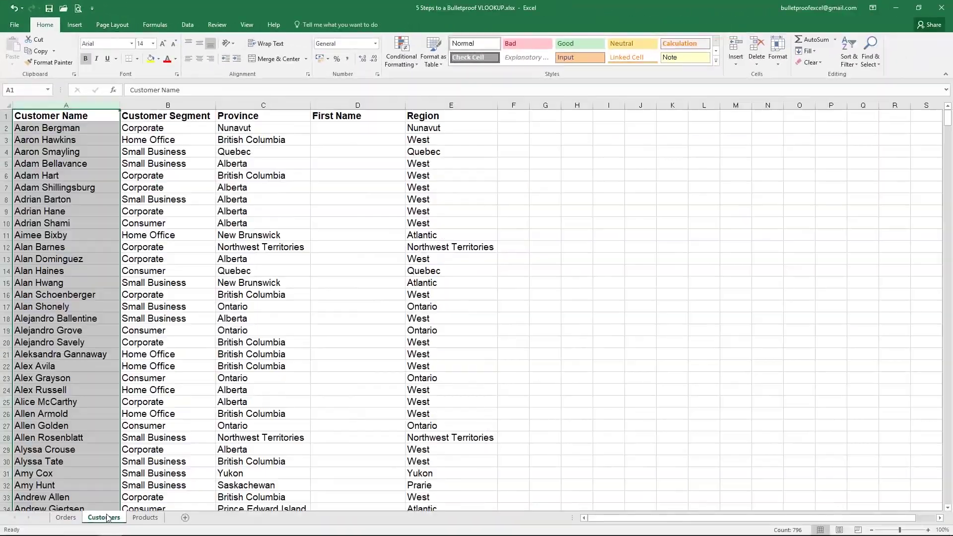
left_click(67, 127)
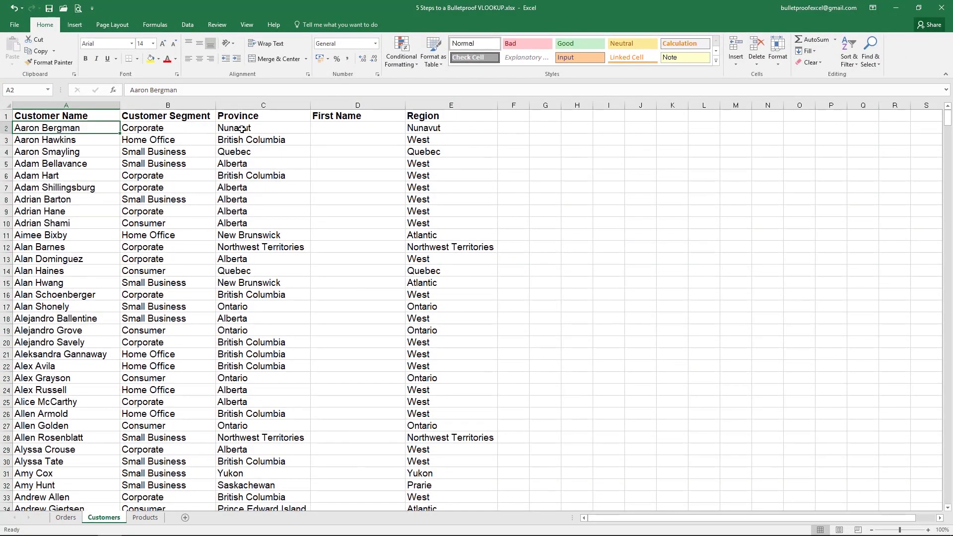
left_click(446, 117)
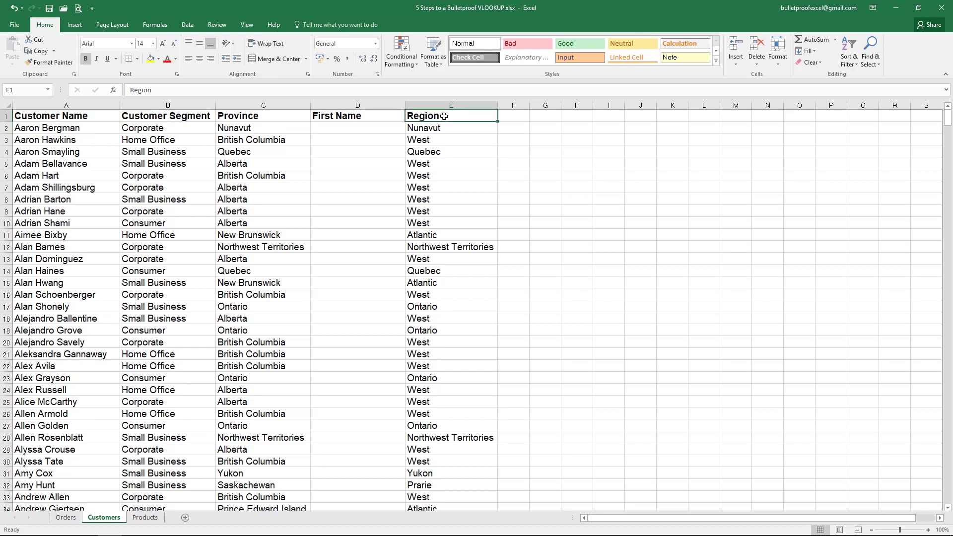
left_click(77, 105)
right_click(78, 107)
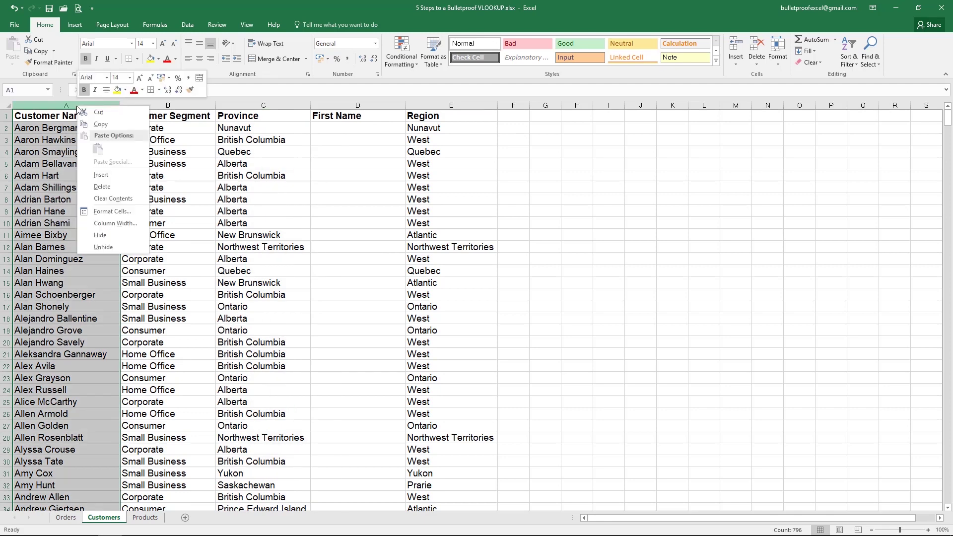
left_click(101, 174)
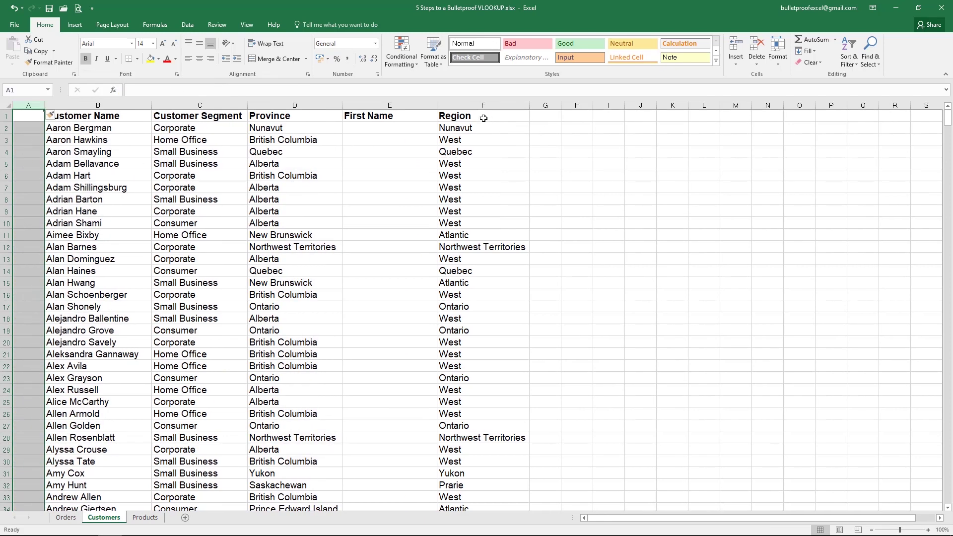
Examine the Region header's position relative to the customer table, the whole header row and the Customer Name column
left_click(482, 117)
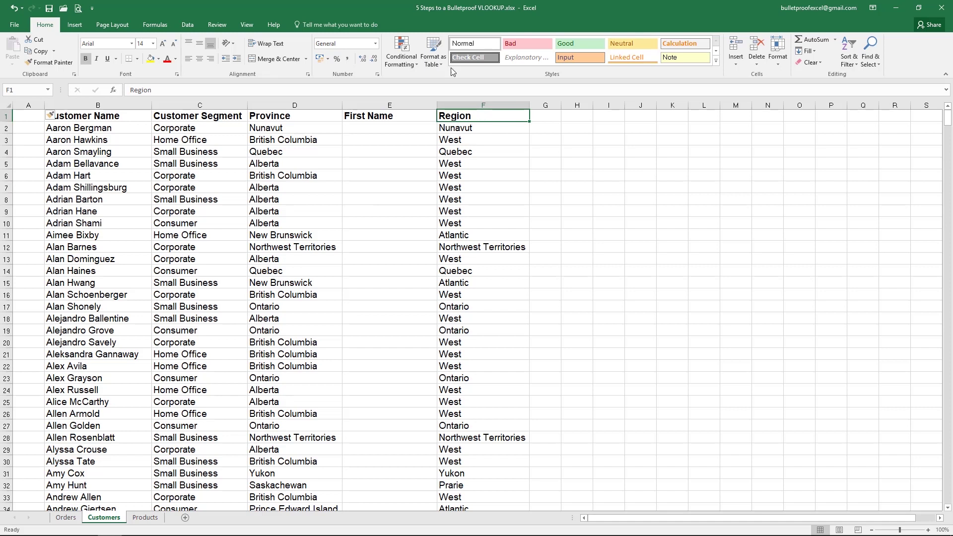
left_click(129, 113)
left_click_drag(129, 114, 457, 248)
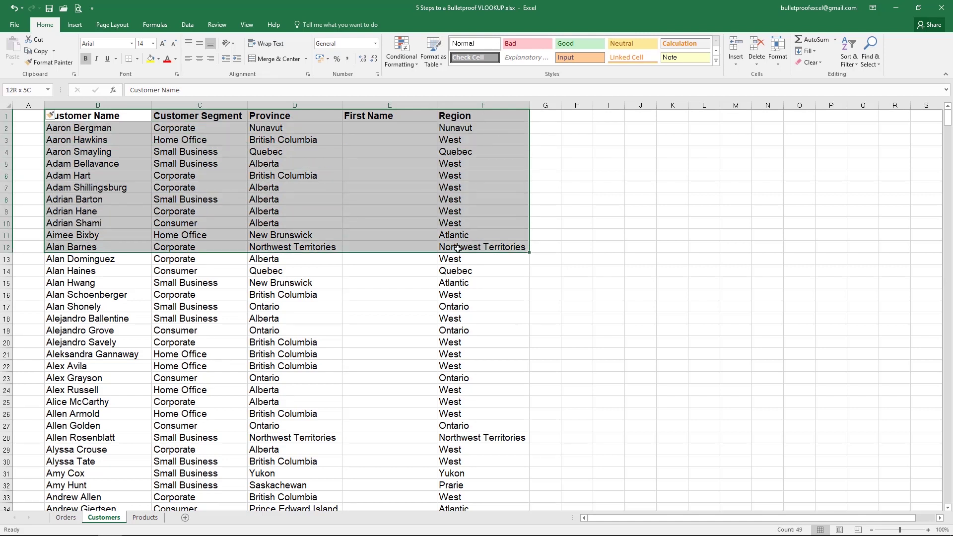
left_click(4, 116)
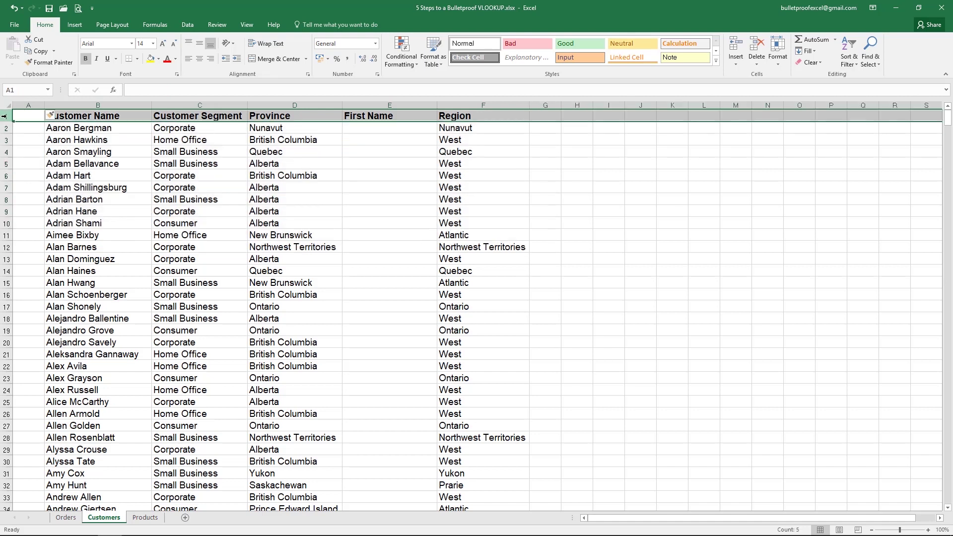
left_click(475, 115)
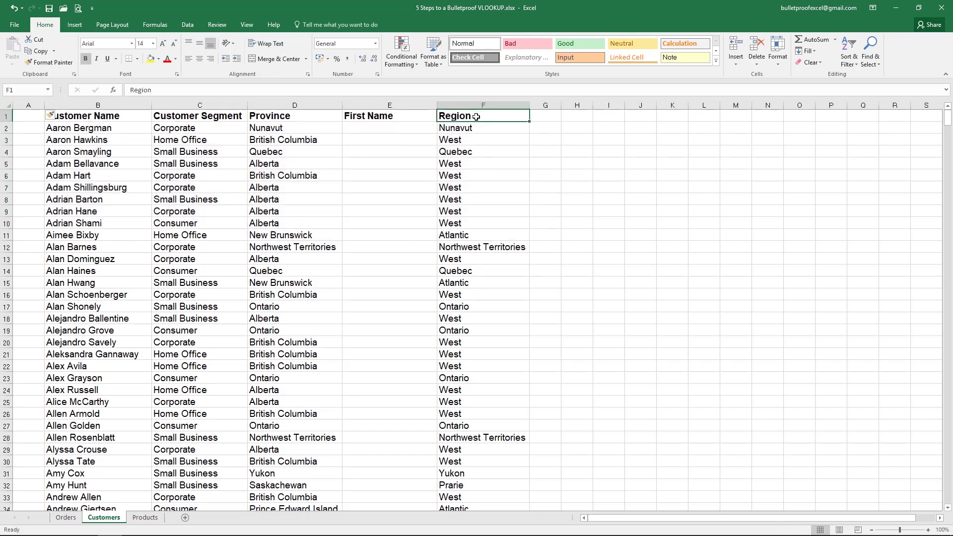
left_click(98, 105)
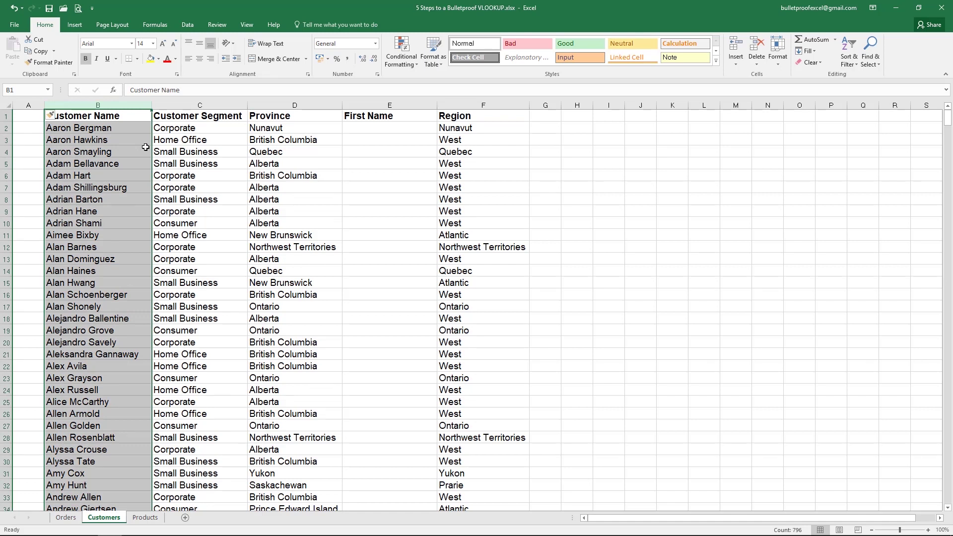
Copy the A5 formula on the Orders sheet into B5 and fill both columns down through all order rows
key("ctrl+Page_Up")
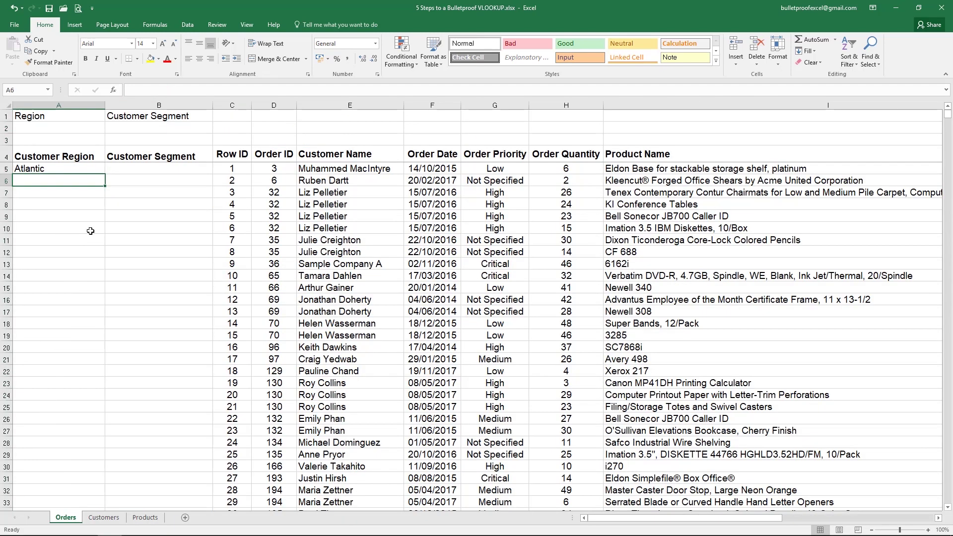
left_click(66, 167)
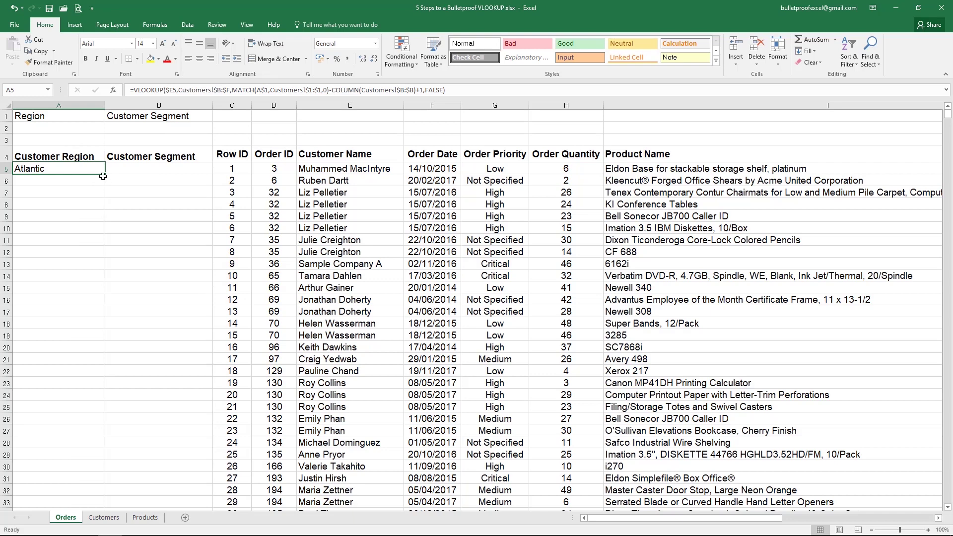
left_click_drag(109, 175, 212, 174)
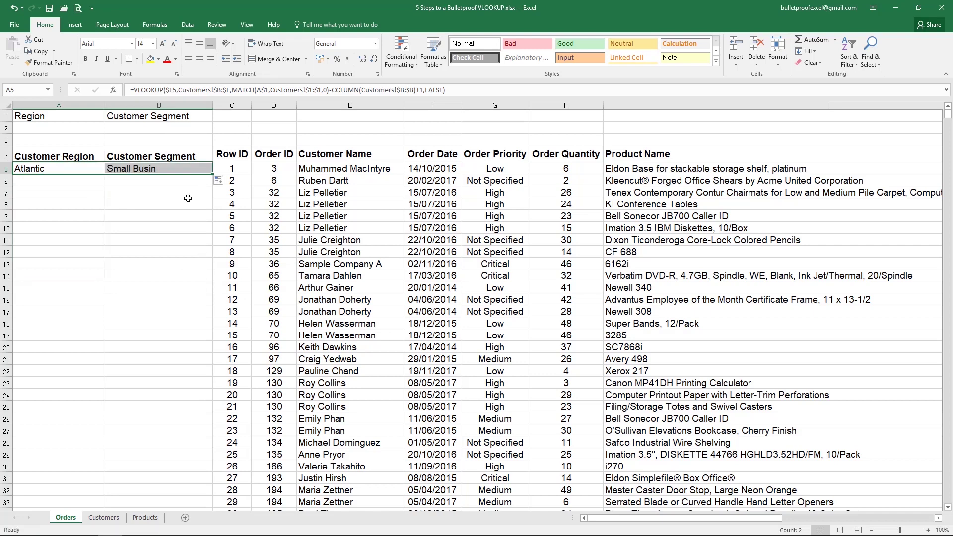
double_click(213, 174)
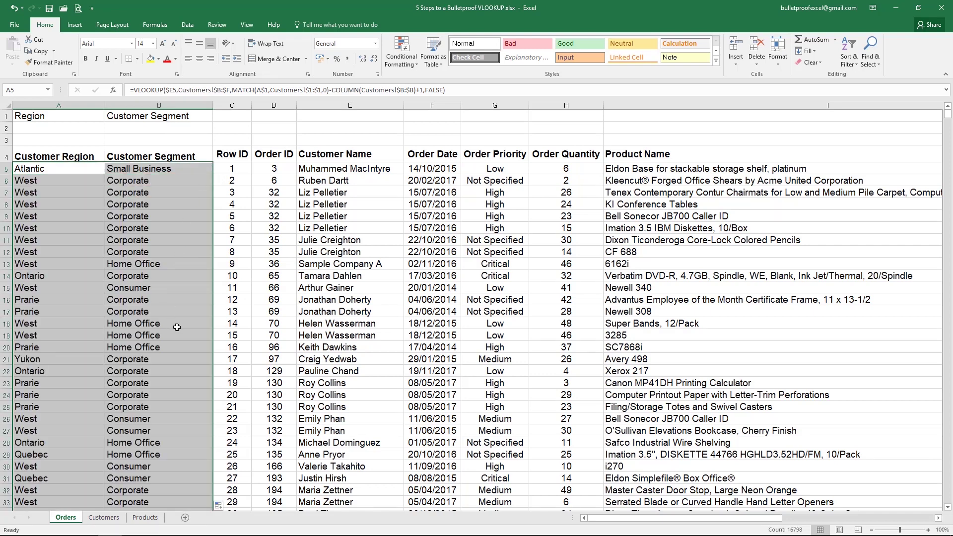
left_click(131, 300)
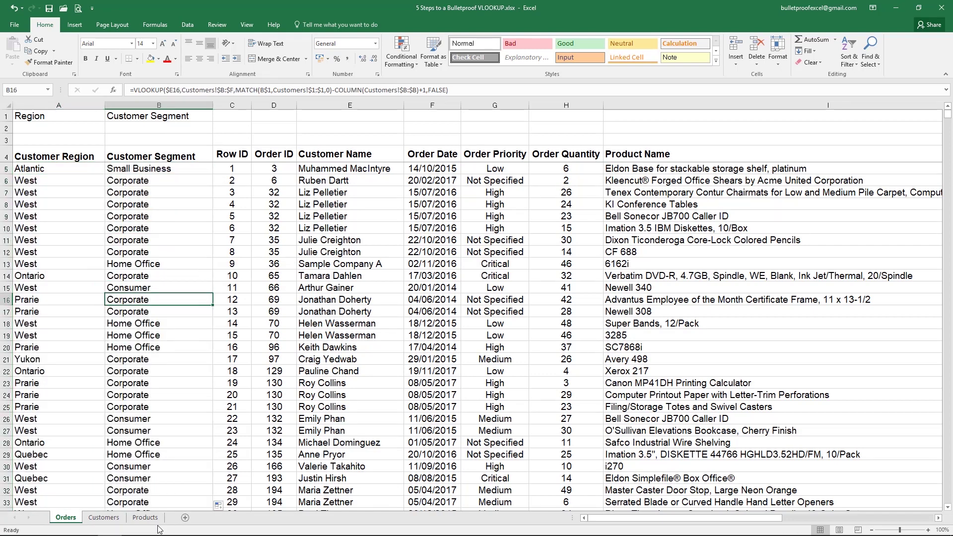
Insert two more blank columns before Customer Name on the Customers sheet
left_click(109, 519)
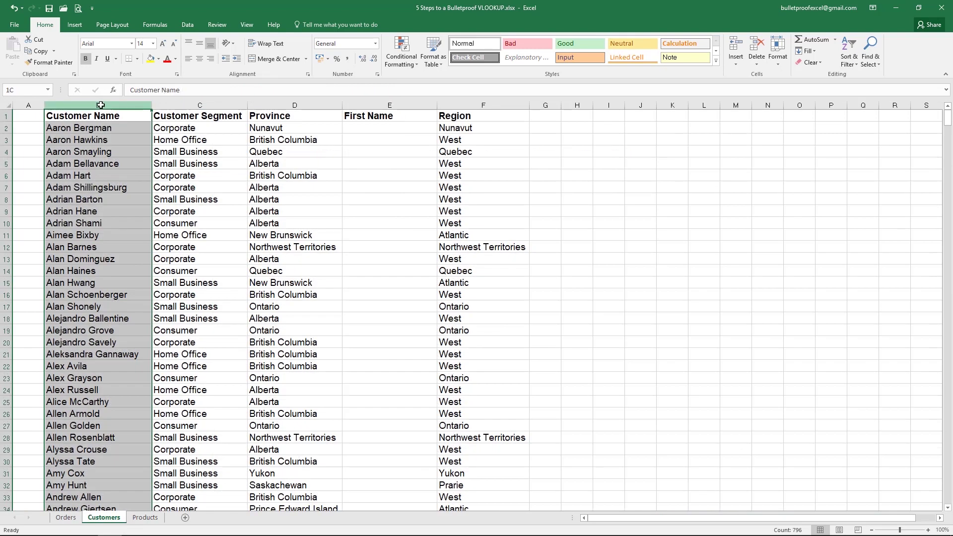
left_click_drag(102, 105, 183, 106)
right_click(182, 106)
left_click(206, 174)
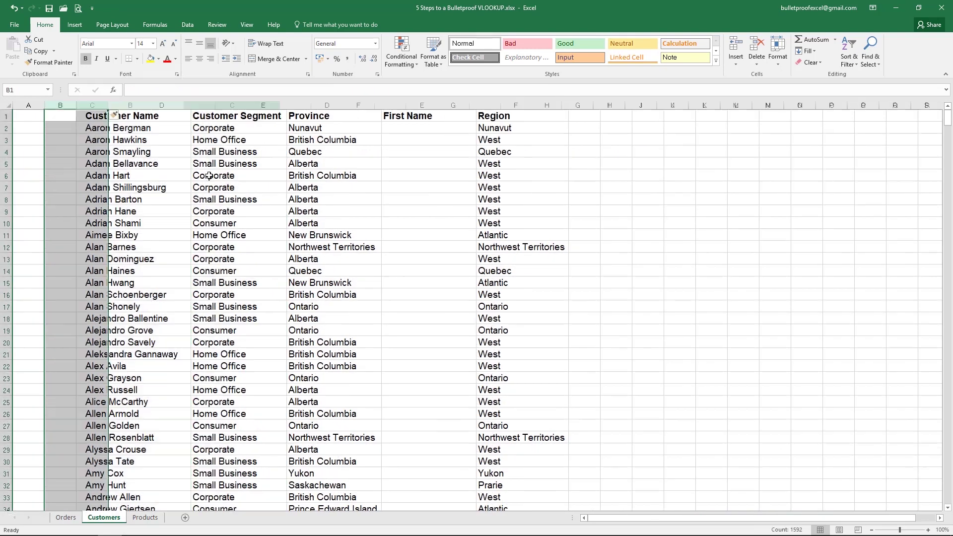
left_click(236, 233)
Move the Province column ahead of Customer Segment, and the Region column directly after Customer Name
left_click(356, 105)
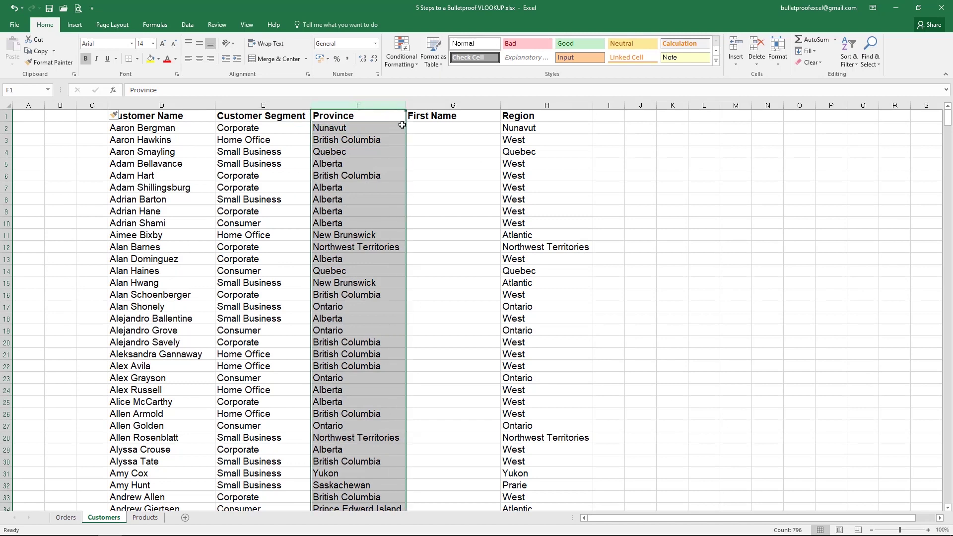
left_click_drag(404, 128, 218, 128)
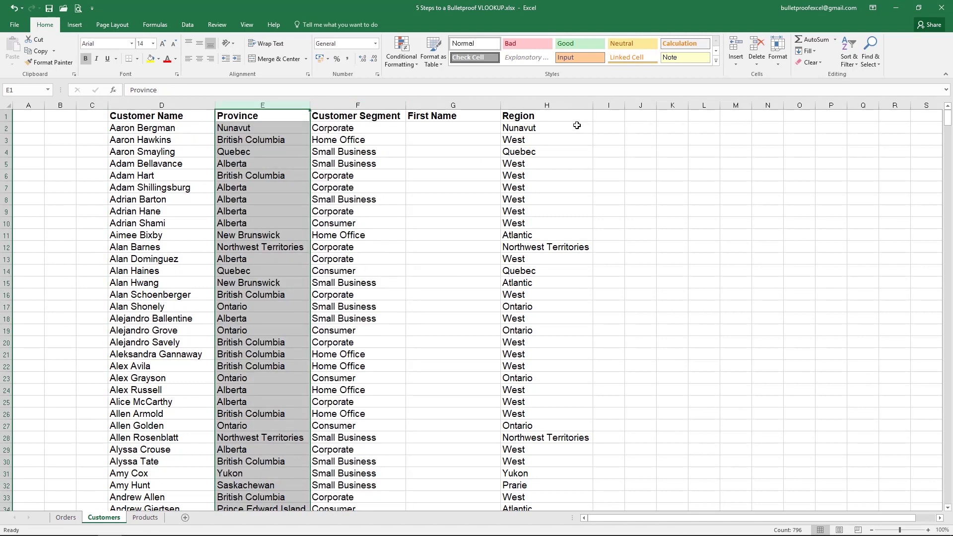
left_click(521, 105)
left_click_drag(500, 119, 151, 128)
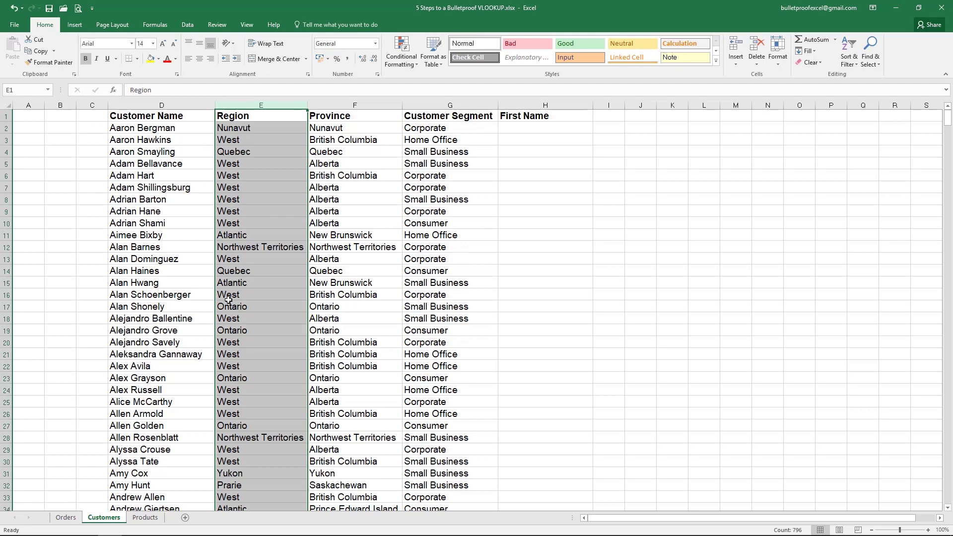
Wrap the VLOOKUP in cell A5 of the Orders sheet in IFERROR, with 0 as the value if error
left_click(72, 519)
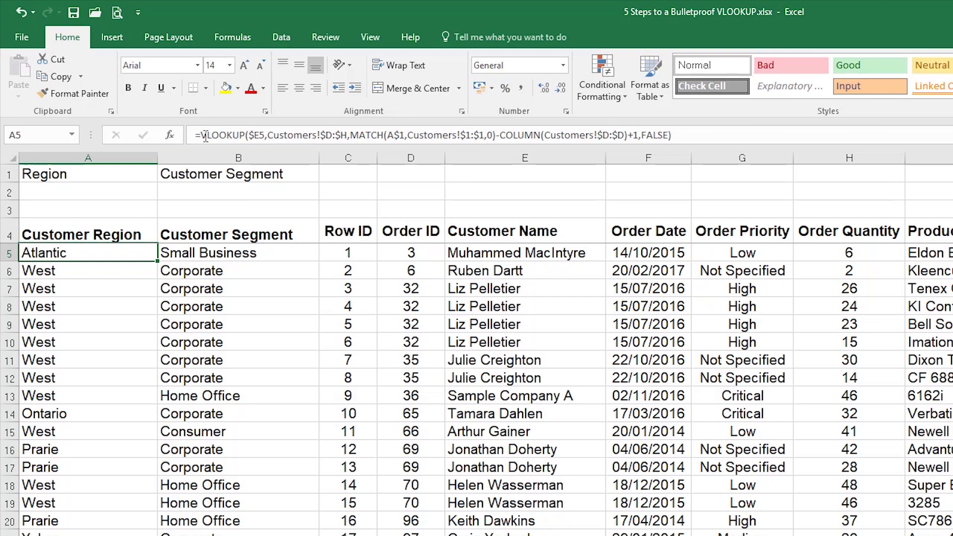
left_click(205, 135)
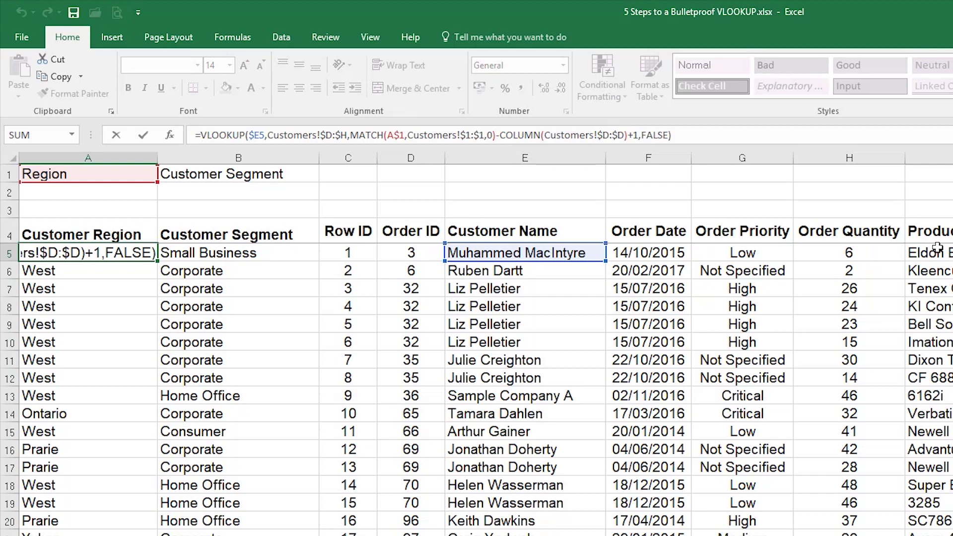
type("IF")
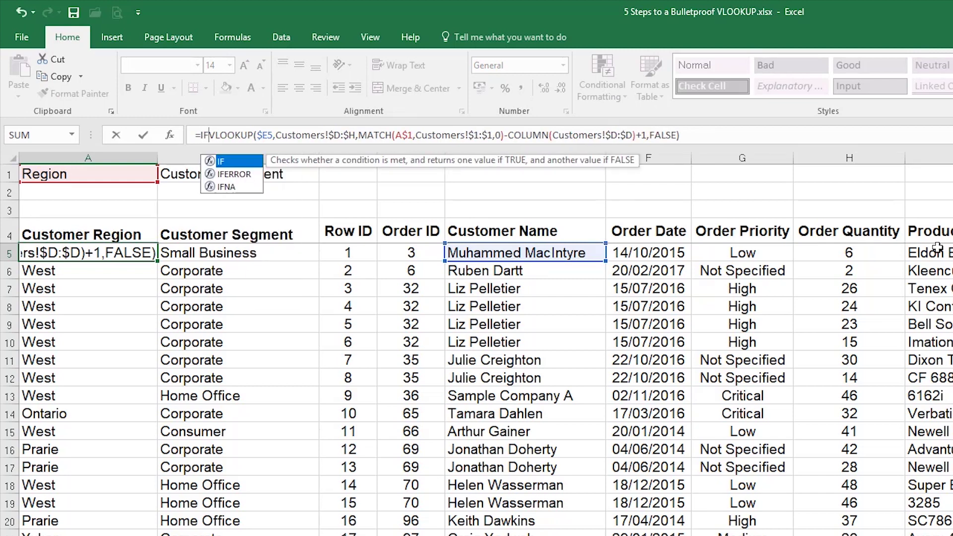
key("Down")
key("Tab")
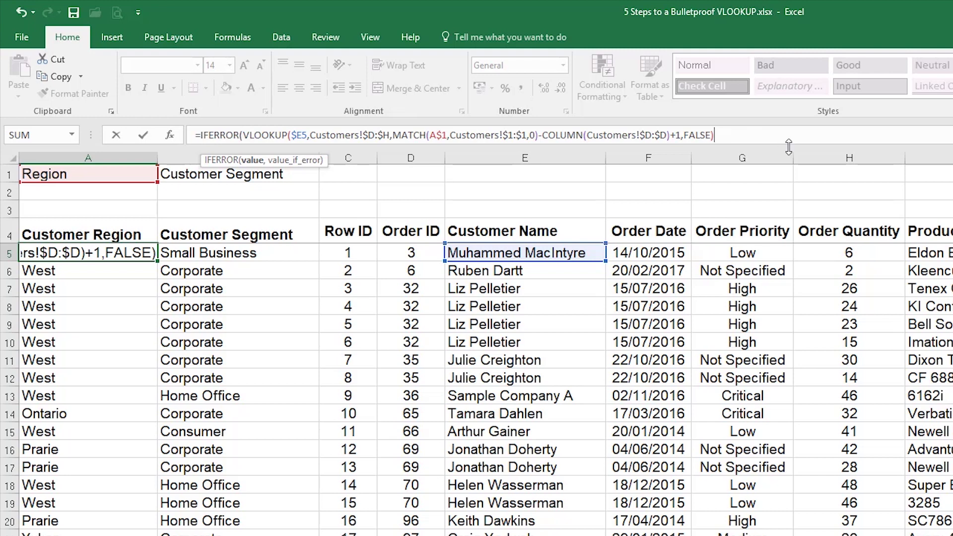
type(",0")
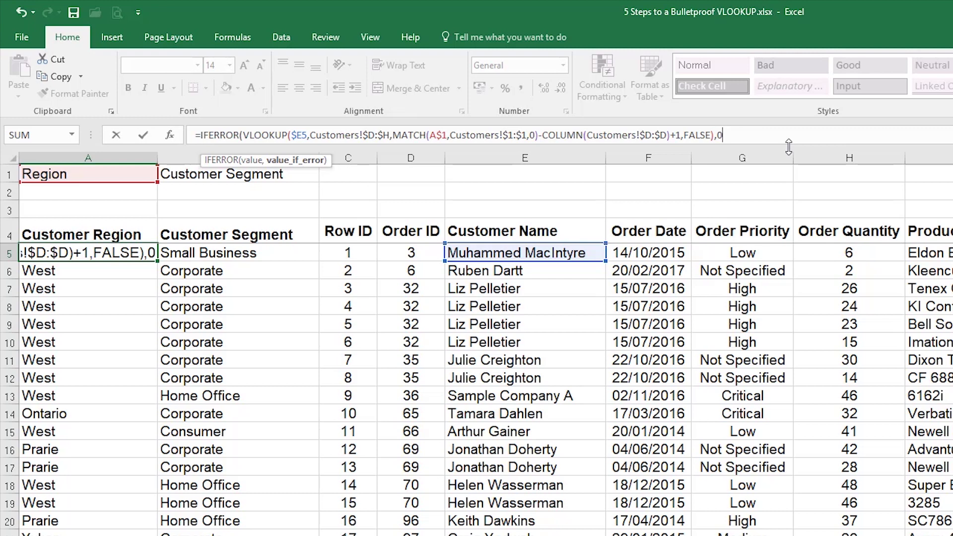
Try the text "ERRROR!" as the value if error in the A5 formula instead of 0
key("BackSpace")
type("\"")
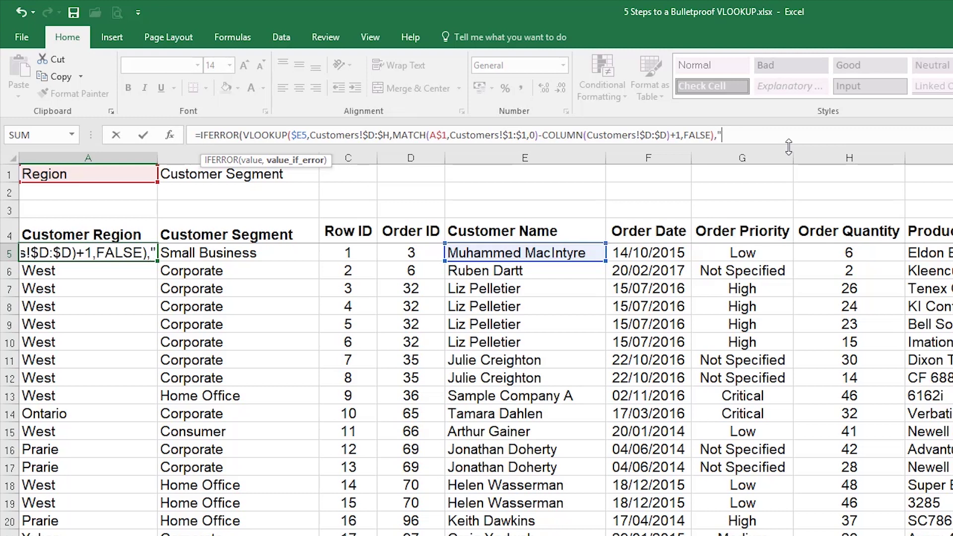
type("ERRROR")
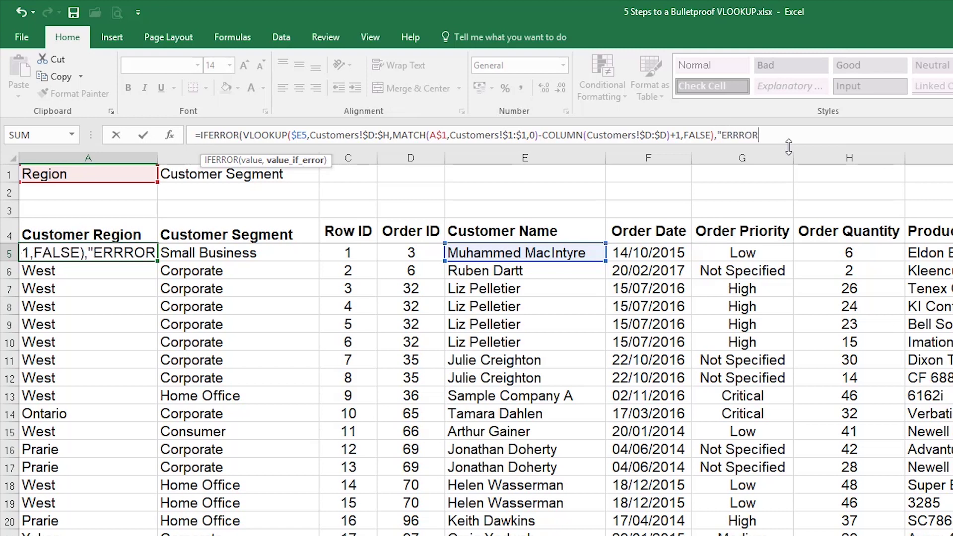
type("!")
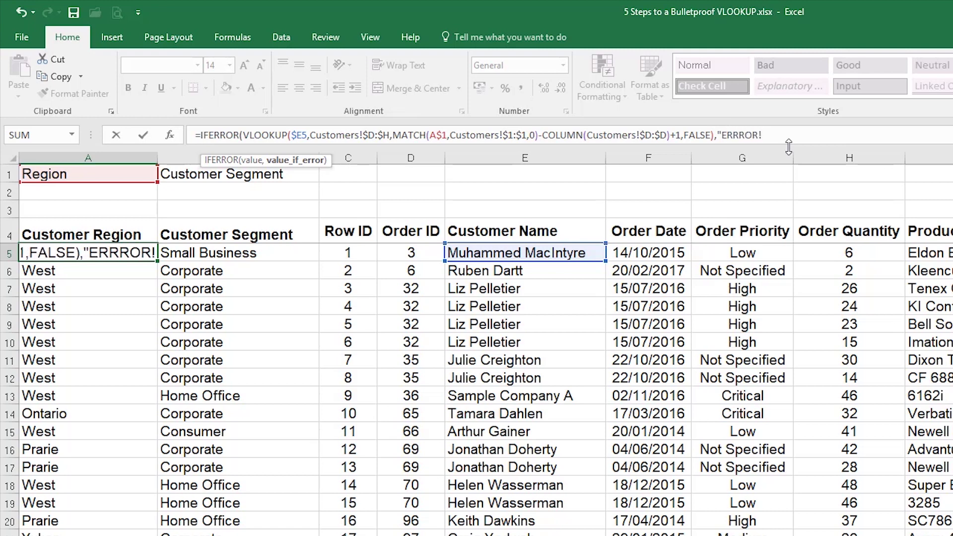
type("\"")
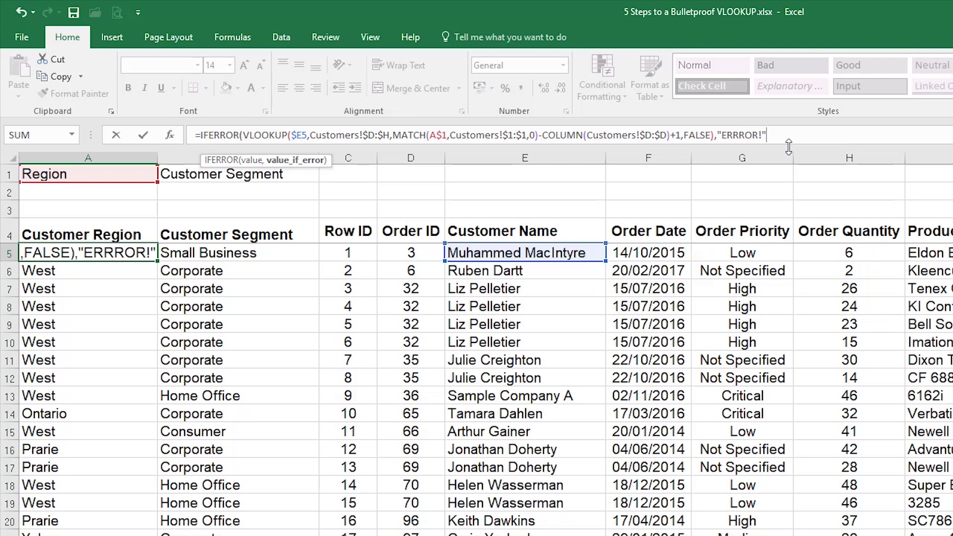
key("BackSpace")
key("BackSpace")
key("BackSpace")
key("BackSpace")
key("BackSpace")
key("BackSpace")
key("BackSpace")
key("BackSpace")
key("BackSpace")
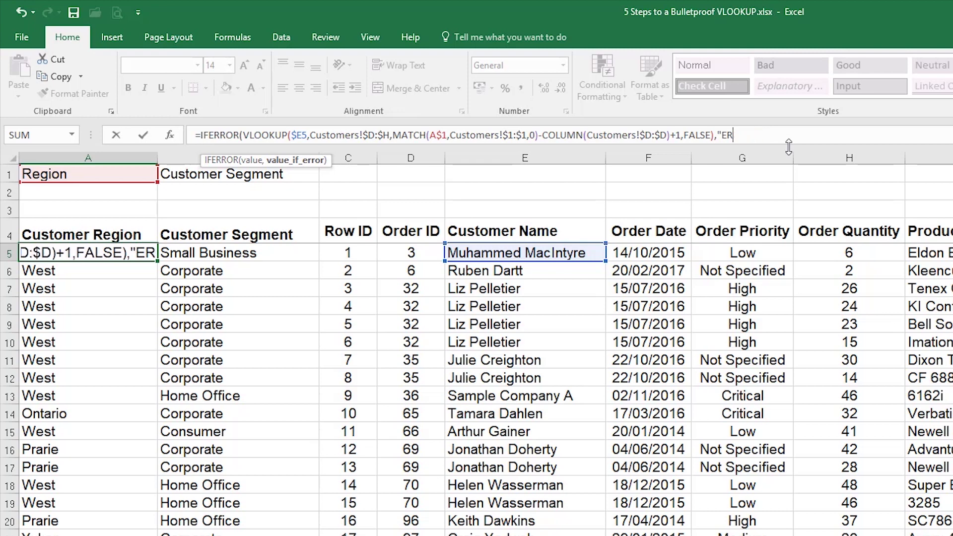
Complete the A5 IFERROR formula with 0 as the fallback and copy it through the Customer Region and Customer Segment columns for all orders
type("0)")
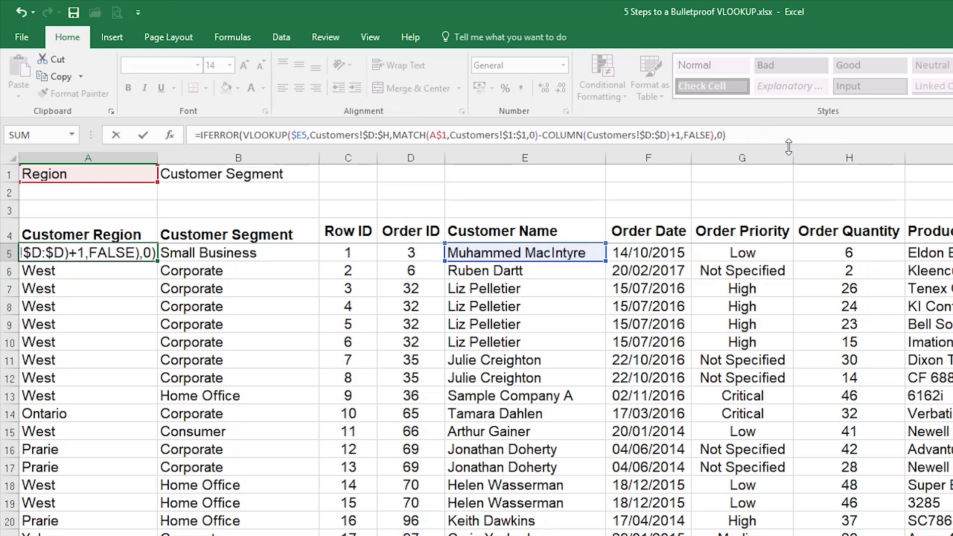
key("ctrl+Return")
key("ctrl+c")
key("shift+Right")
key("ctrl+shift+Down")
key("ctrl+v")
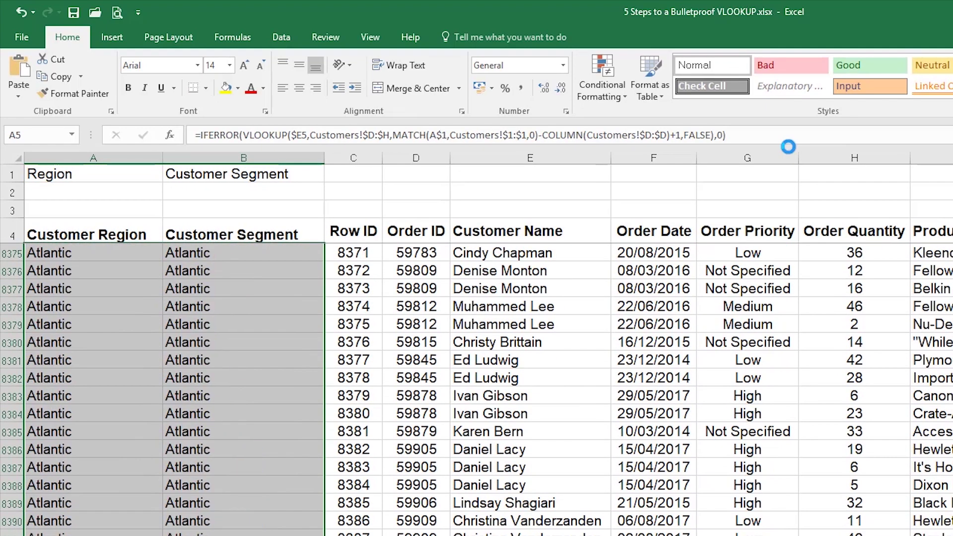
key("ctrl+Up")
key("Down")
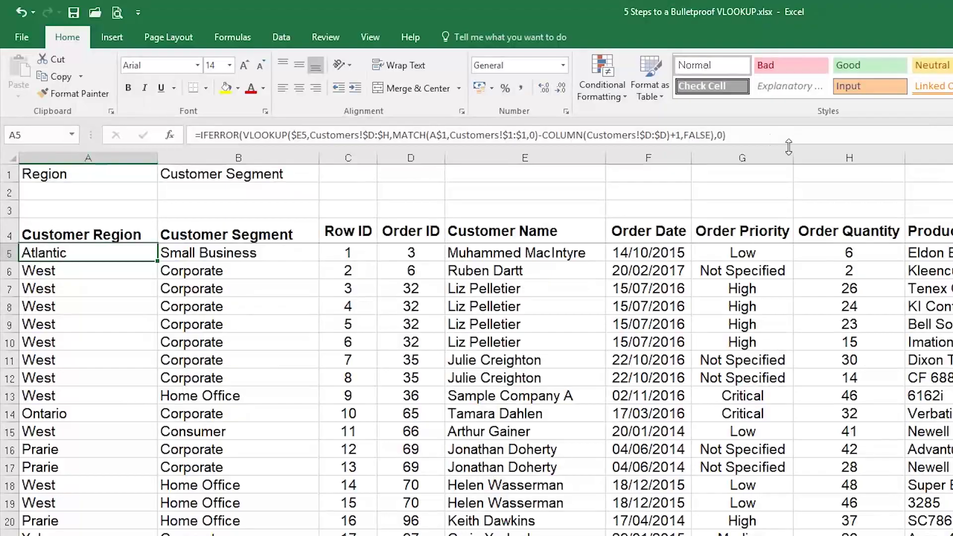
Find the customer from Orders cell E8 on the Customers sheet and clear that name from cell D475
left_click(497, 311)
key("ctrl+c")
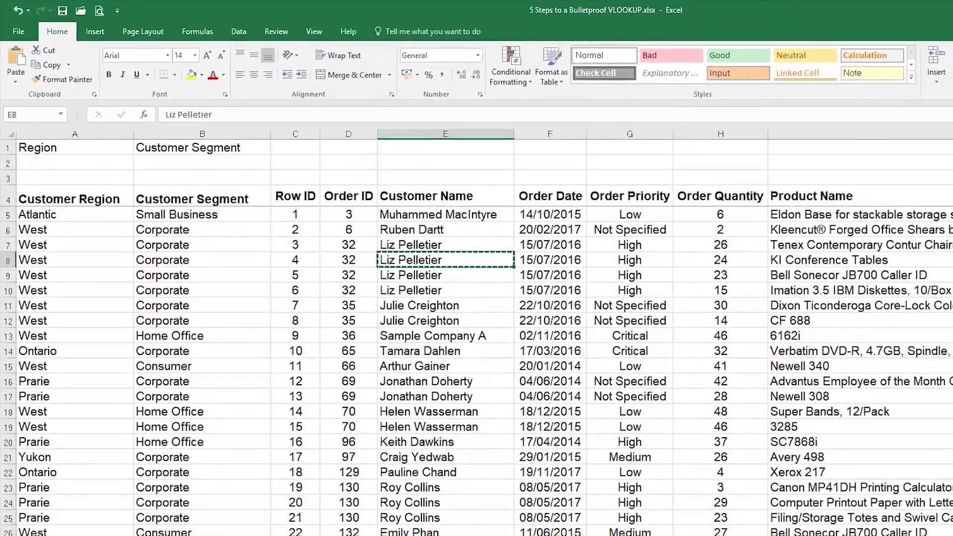
key("ctrl+Page_Down")
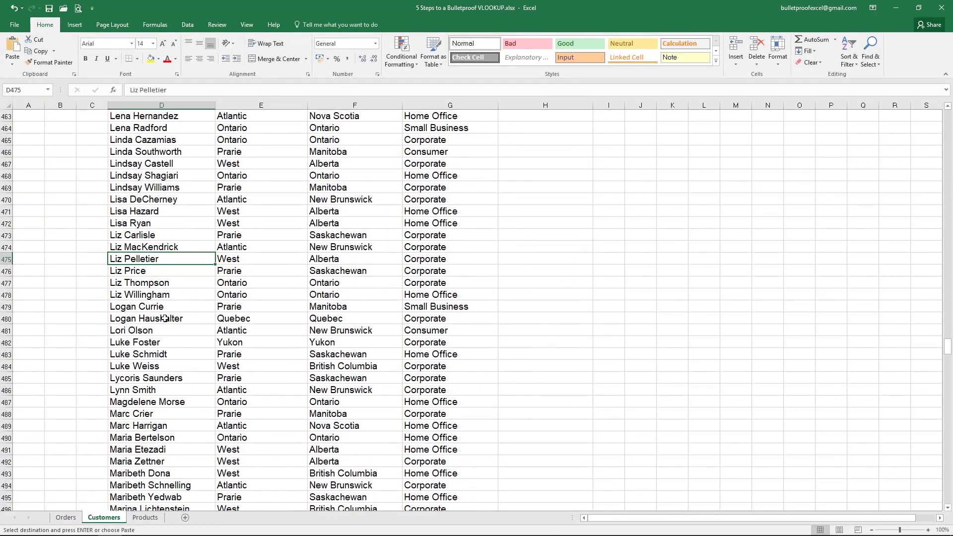
left_click(146, 260)
key("Delete")
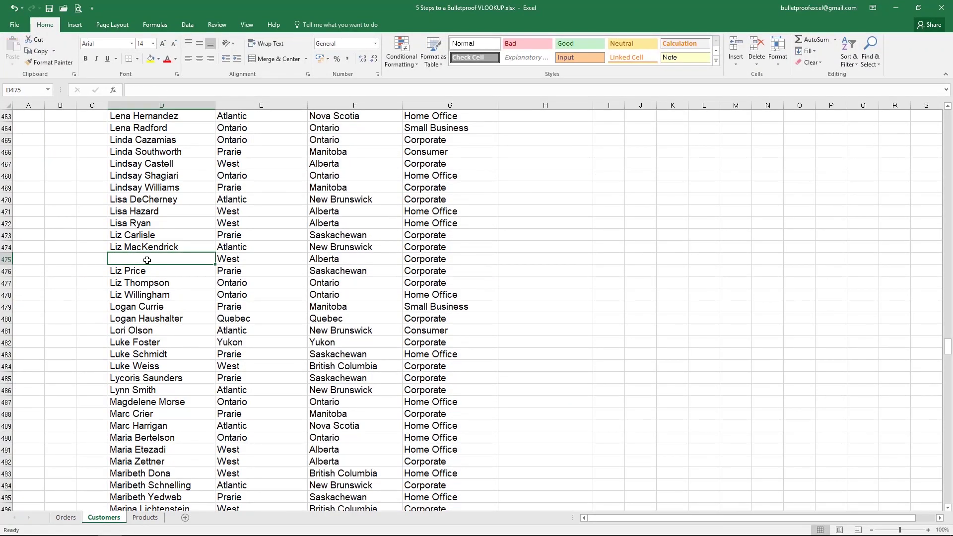
Examine the Customer Region and Customer Segment results in rows 7 to 10 of the Orders sheet
left_click(66, 518)
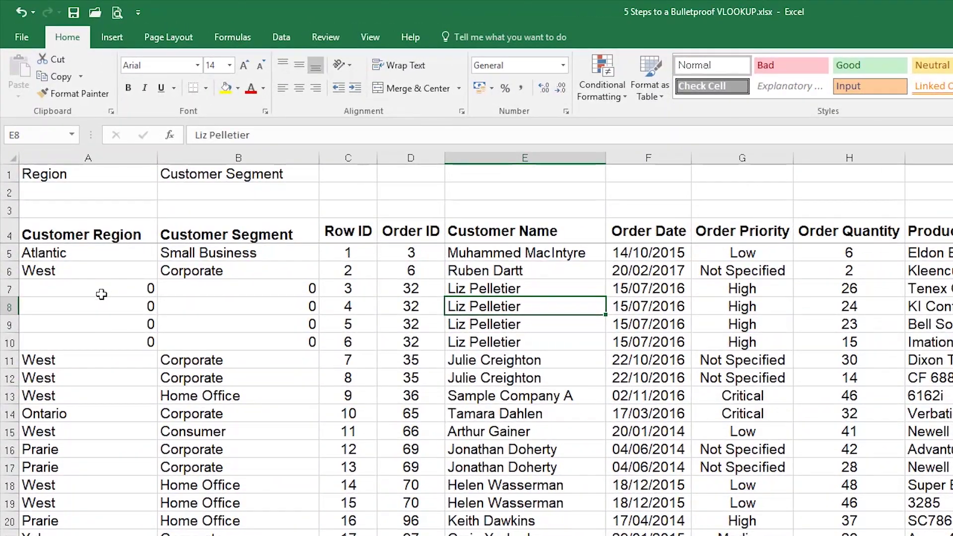
left_click(97, 277)
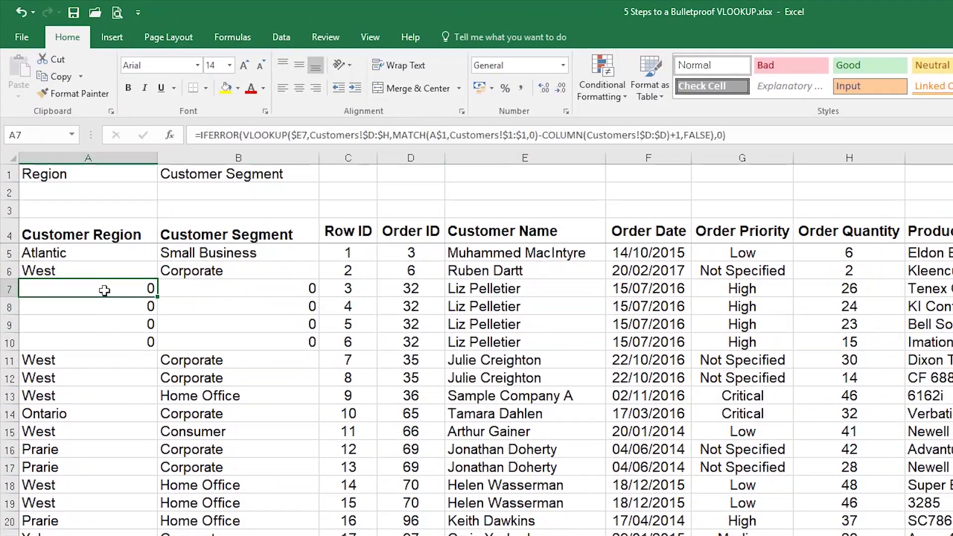
left_click(234, 284)
left_click(234, 307)
left_click(234, 325)
left_click(234, 343)
left_click(136, 324)
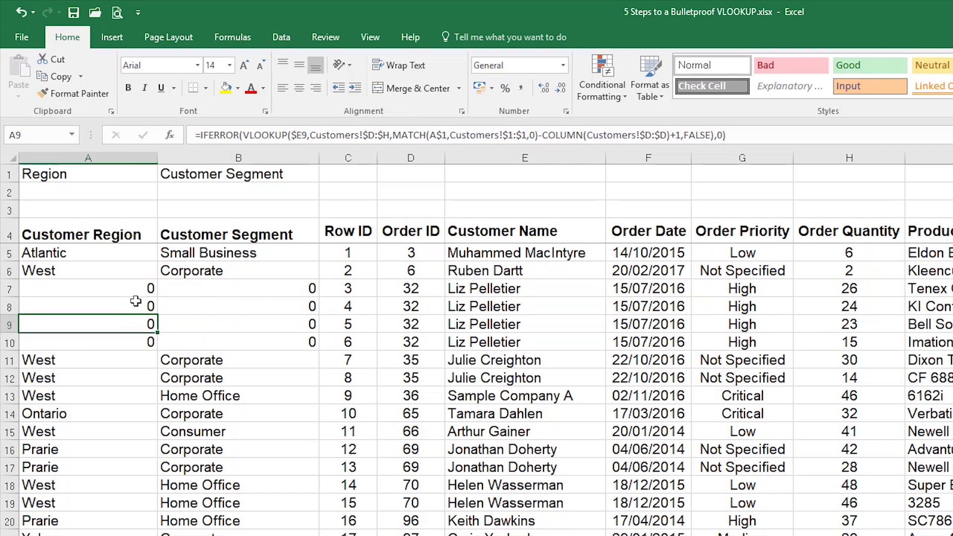
left_click(136, 303)
left_click(138, 289)
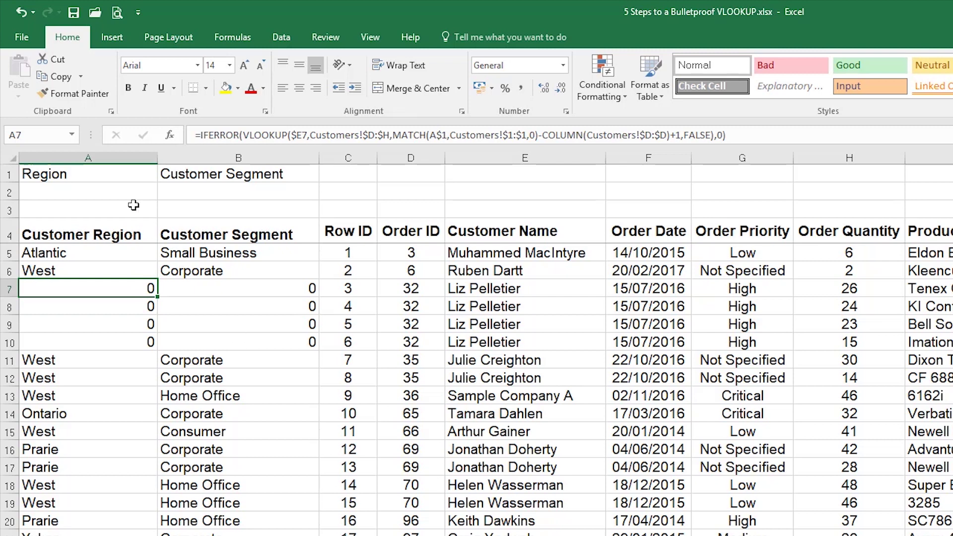
Count the zeros in A5:A1048576 with a COUNTIF formula in cell A2 and fill that cell yellow
left_click(122, 190)
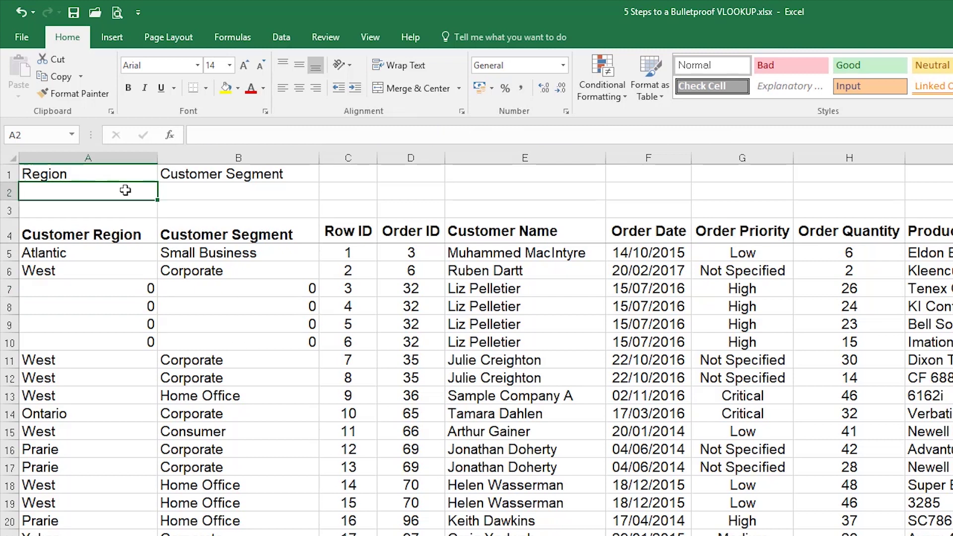
type("=coun")
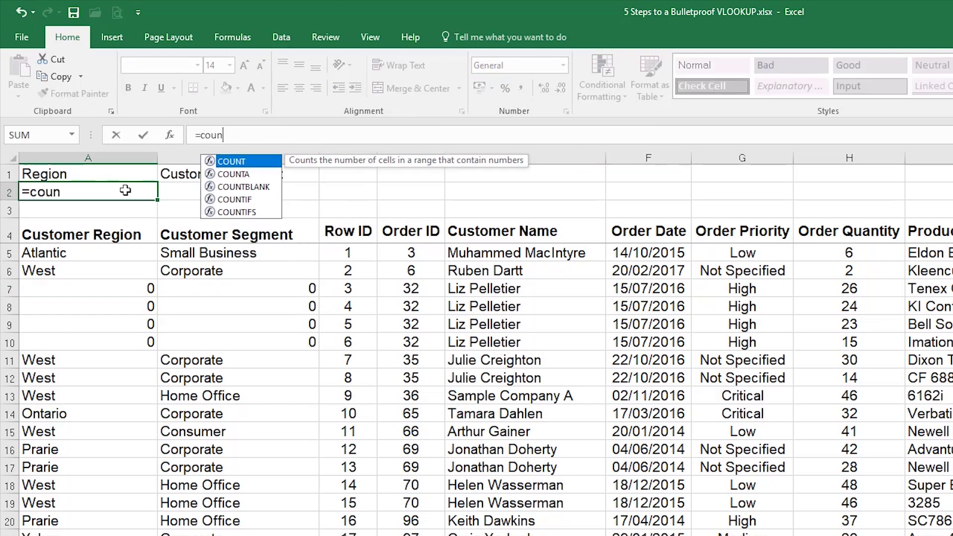
type("tif(")
key("Down")
key("Down")
key("Down")
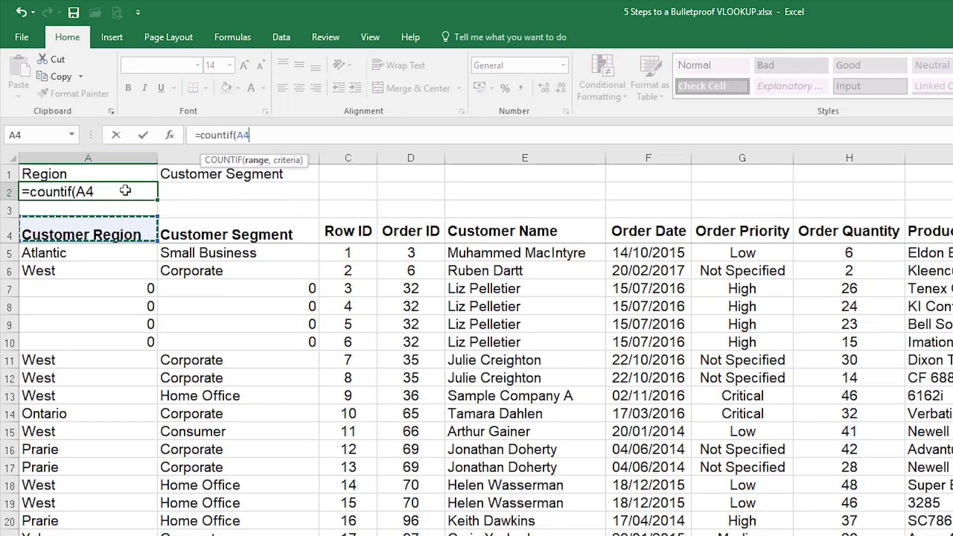
key("ctrl+shift+Down")
key("ctrl+shift+Down")
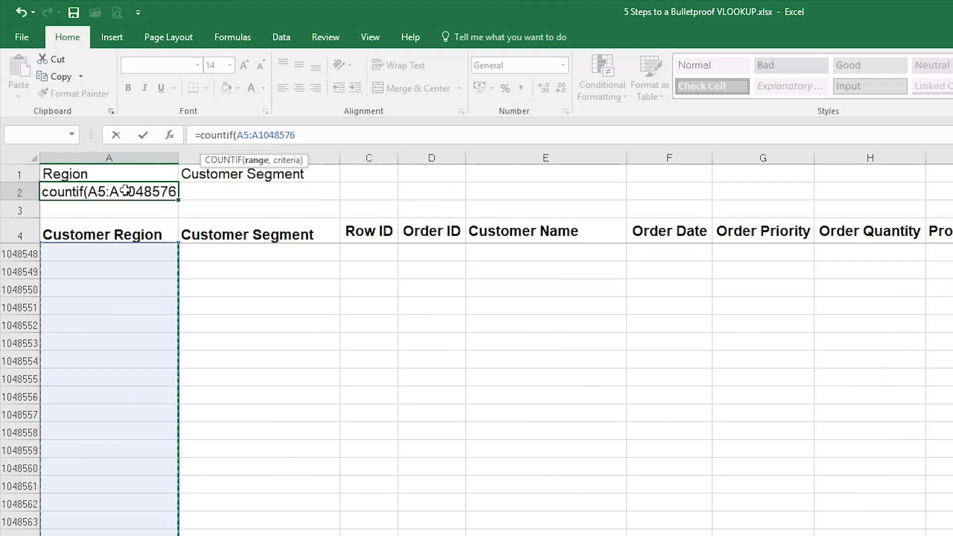
type(",0)")
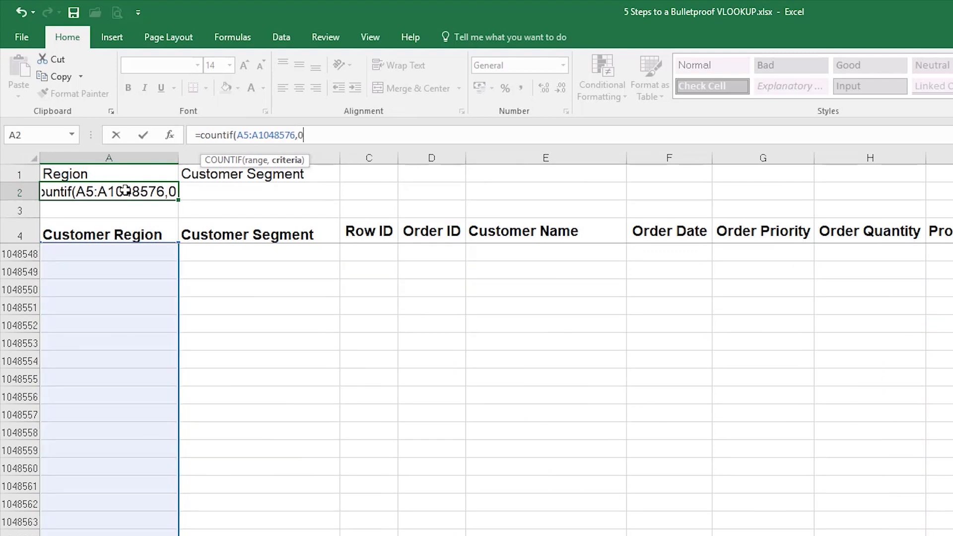
key("Return")
key("Down")
key("Down")
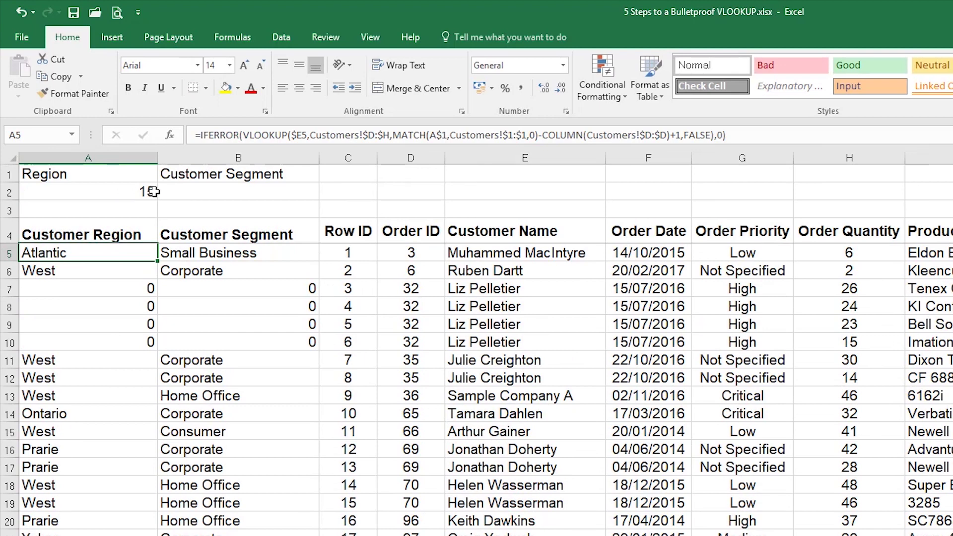
left_click(148, 191)
left_click(226, 88)
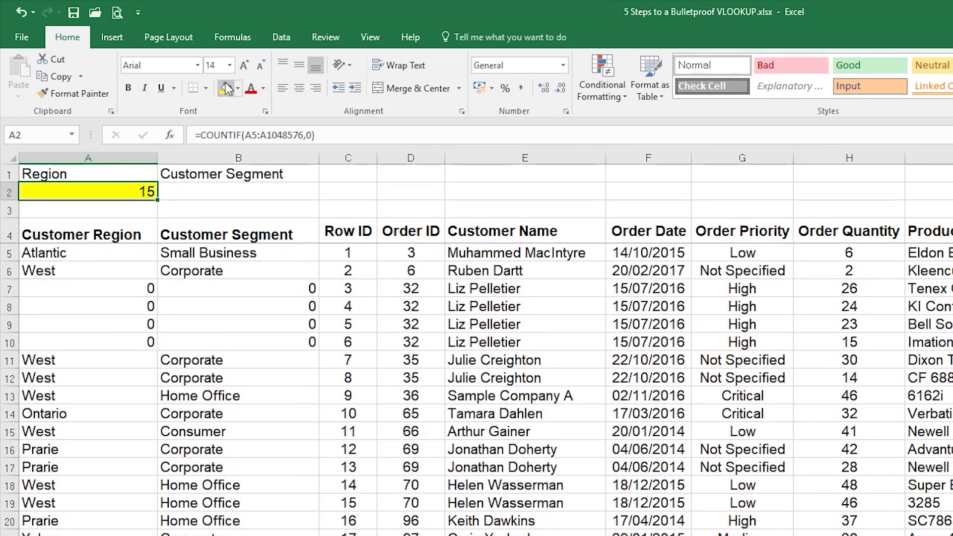